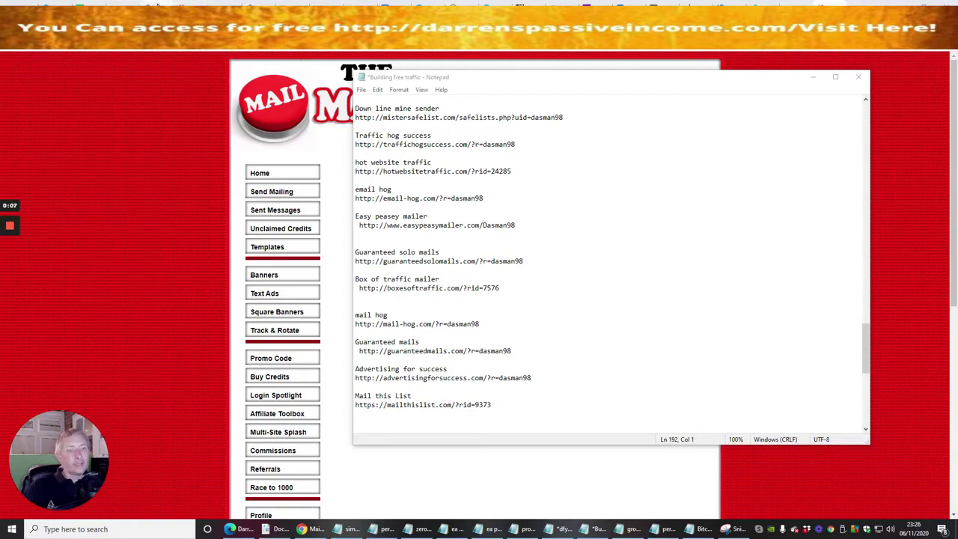
# Step: Switch from the Notepad referral-link list to the Chrome referral-ID page
pyautogui.hotkey('alt', 'Tab')
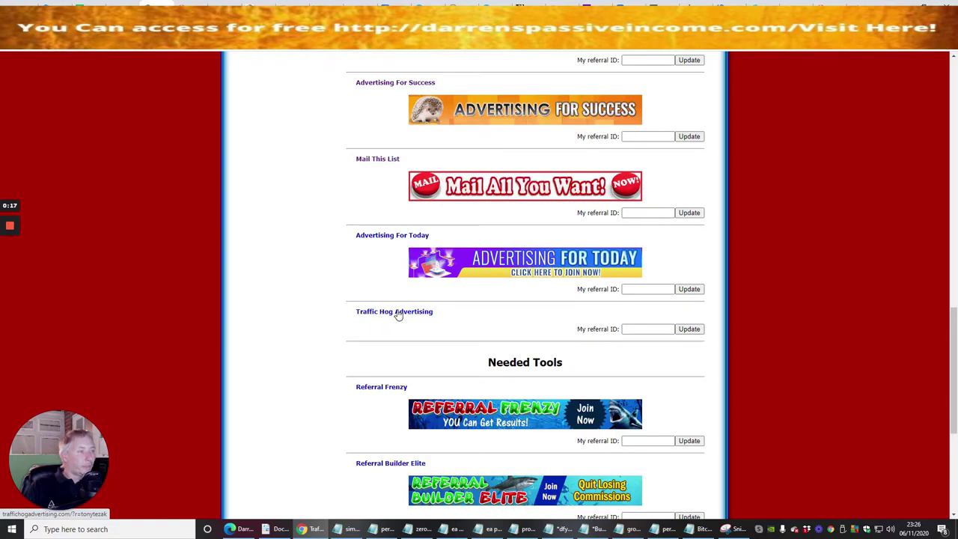
# Step: Open the Traffic Hog Advertising site from the referral-ID page
pyautogui.click(398, 313)
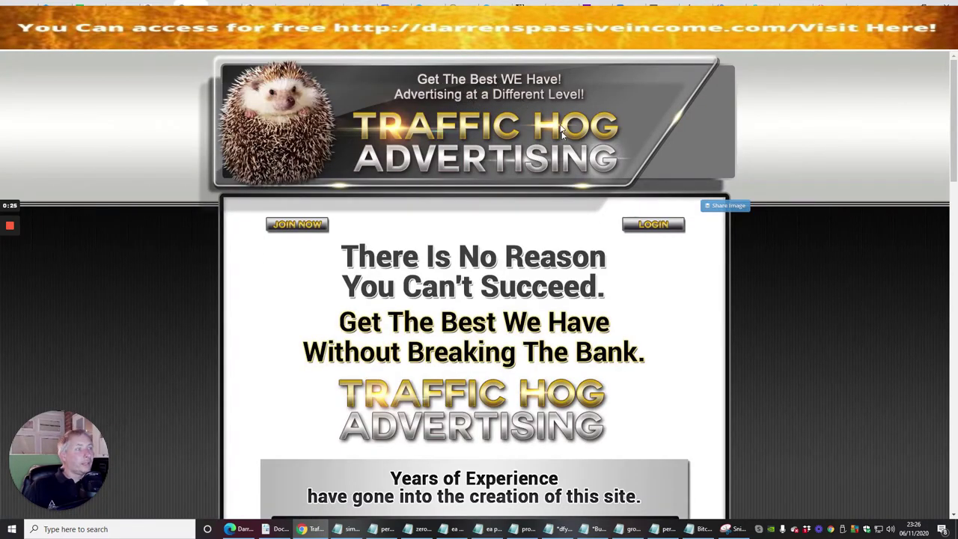
pyautogui.scroll(-2, 649, 284)
pyautogui.scroll(1, 648, 284)
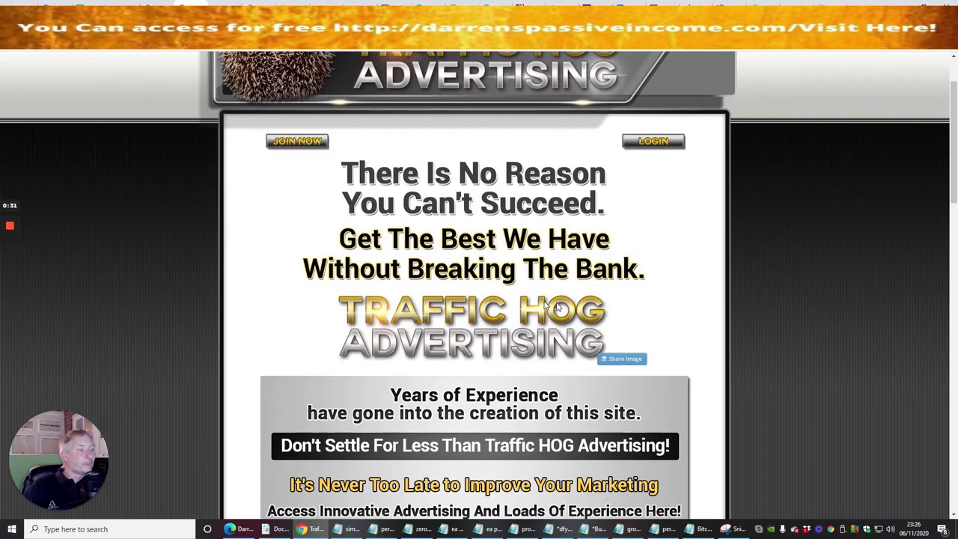
# Step: Scroll the Traffic Hog homepage down to its footer and back to the top
pyautogui.scroll(-2, 648, 255)
pyautogui.scroll(-2, 644, 253)
pyautogui.scroll(-2, 640, 252)
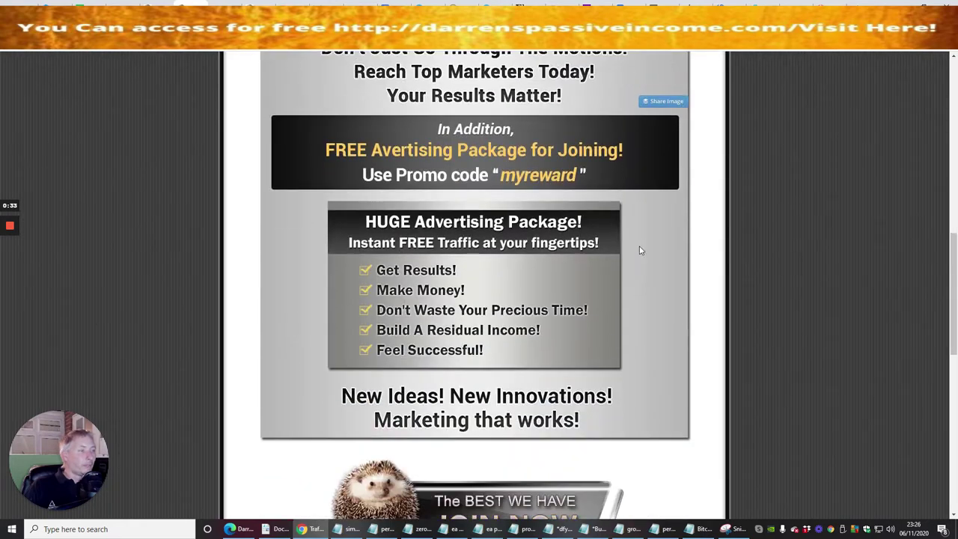
pyautogui.scroll(-2, 640, 251)
pyautogui.scroll(-3, 639, 251)
pyautogui.scroll(-2, 637, 246)
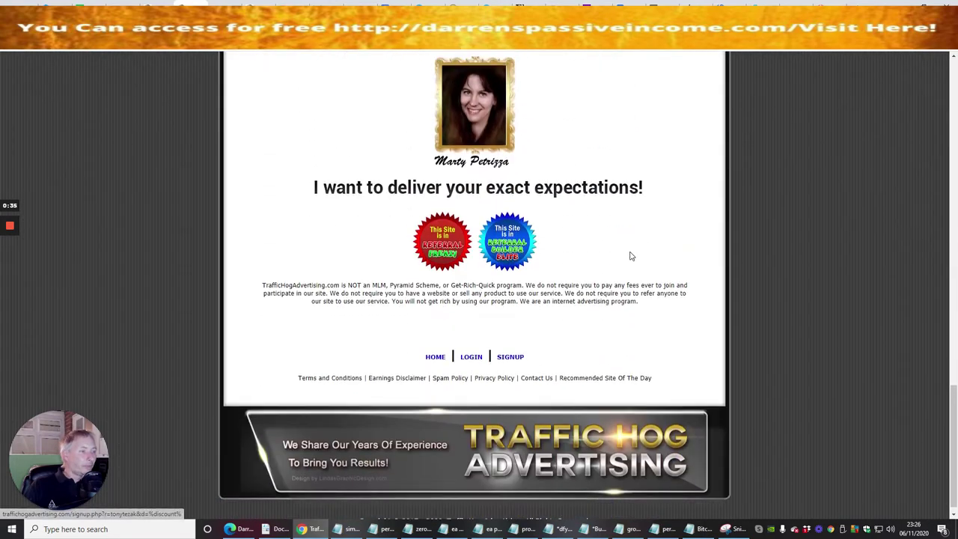
pyautogui.scroll(5, 631, 255)
pyautogui.scroll(4, 619, 265)
pyautogui.scroll(3, 621, 265)
pyautogui.scroll(3, 628, 265)
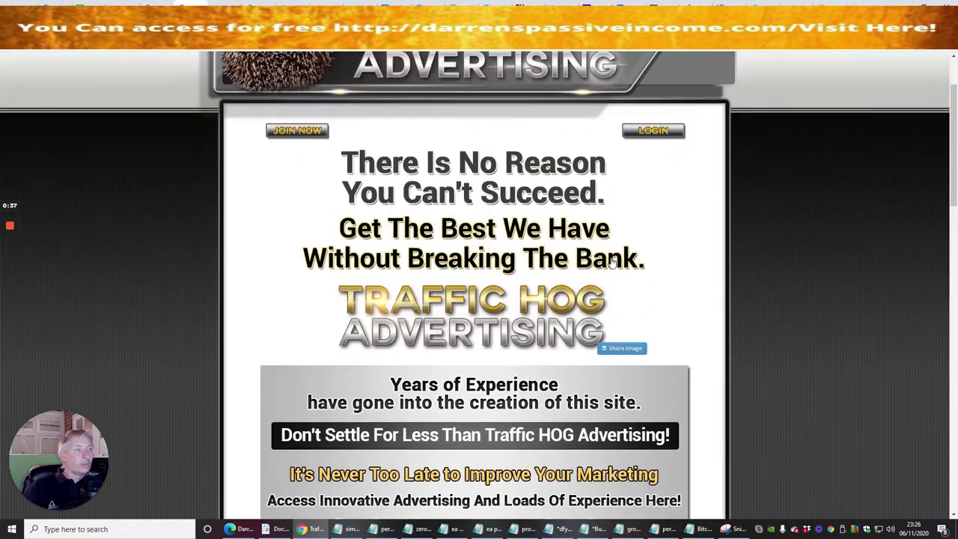
pyautogui.scroll(1, 637, 266)
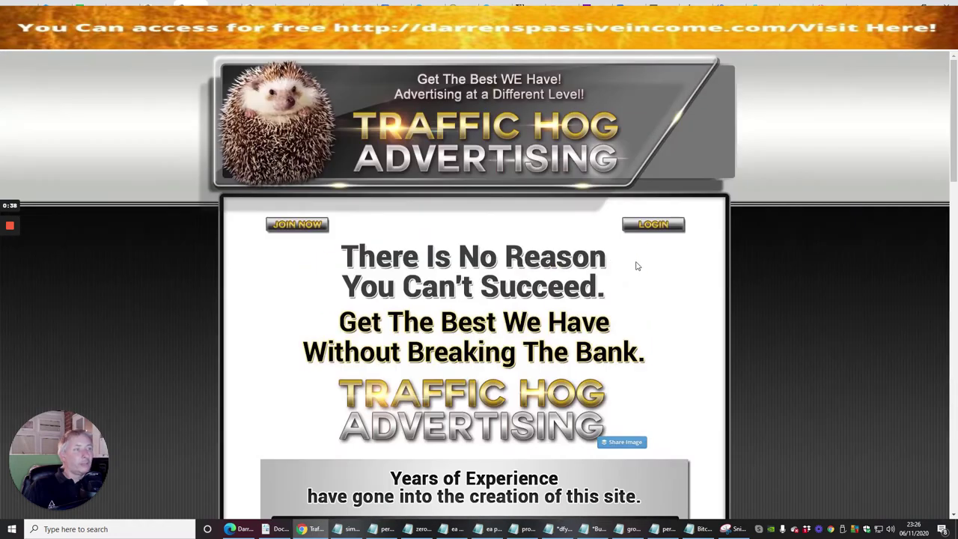
# Step: Create a free Traffic Hog membership, autofilling username, name and both email fields
pyautogui.click(296, 225)
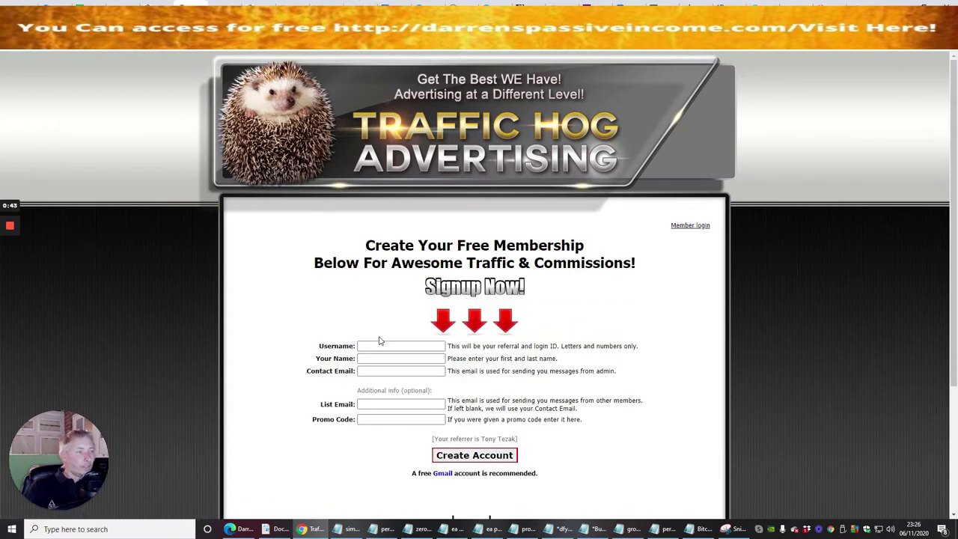
pyautogui.click(386, 345)
pyautogui.click(382, 361)
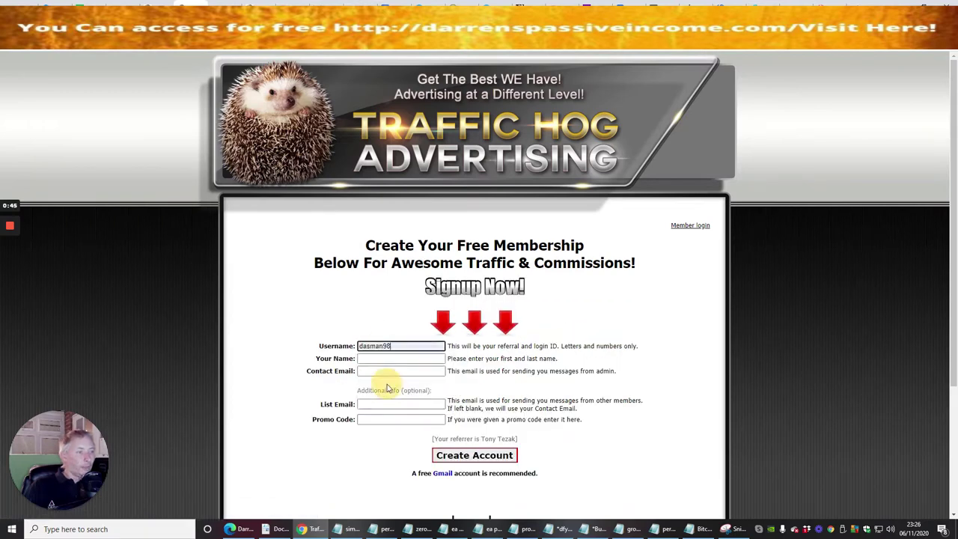
pyautogui.click(382, 362)
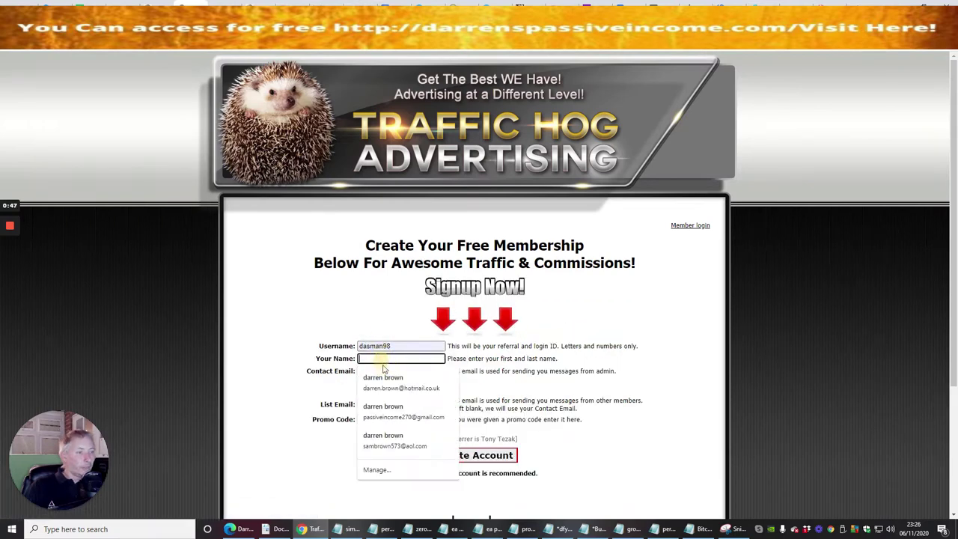
pyautogui.click(388, 405)
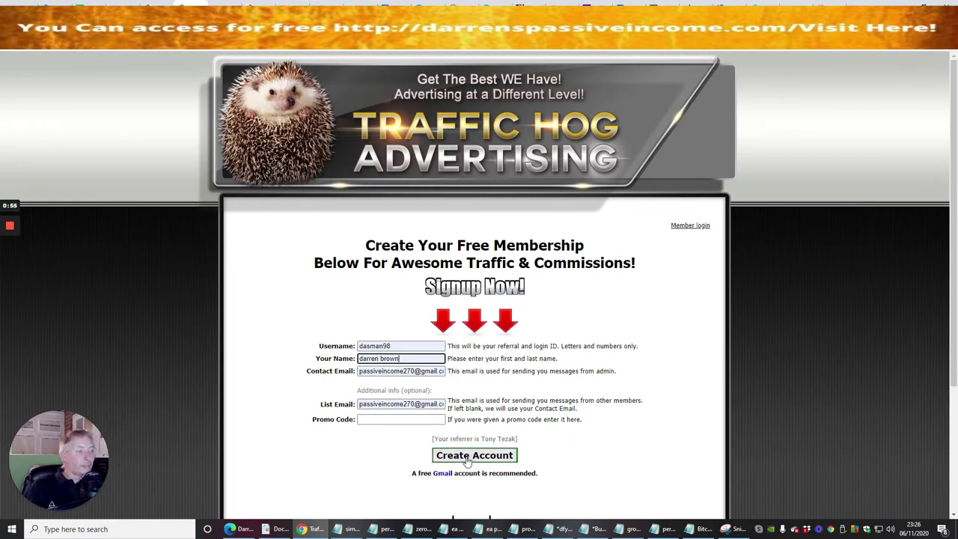
pyautogui.click(466, 458)
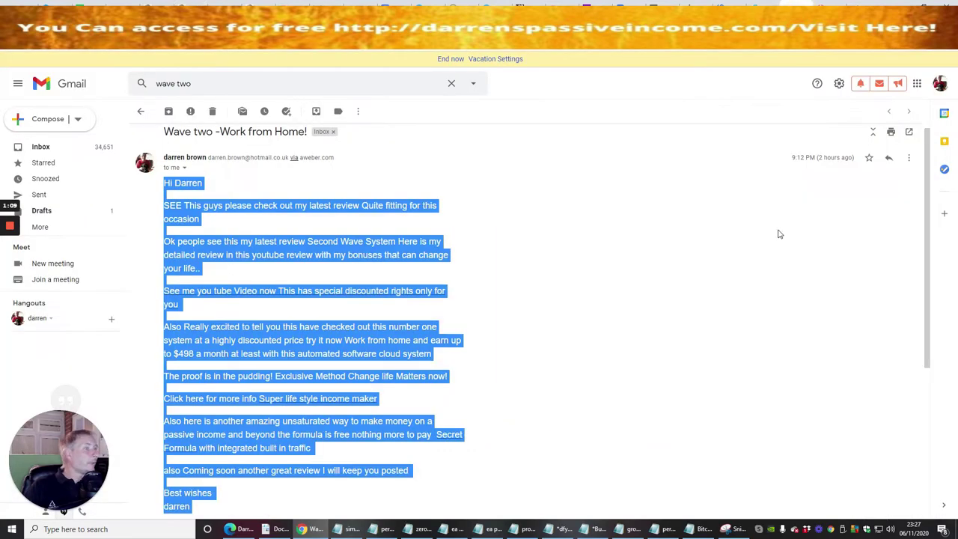
# Step: Return to the Gmail Inbox and check the Social and Promotions tabs for the Traffic Hog email
pyautogui.click(611, 190)
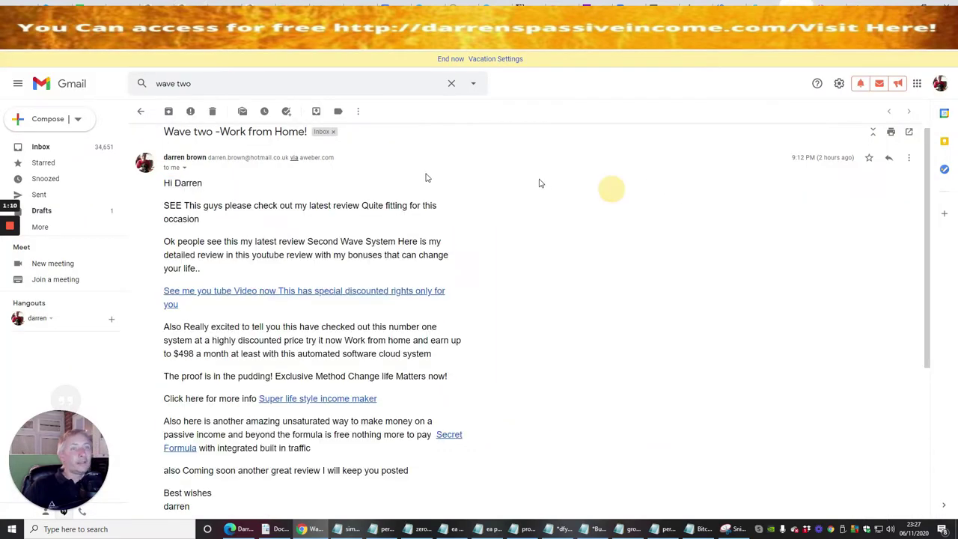
pyautogui.click(43, 148)
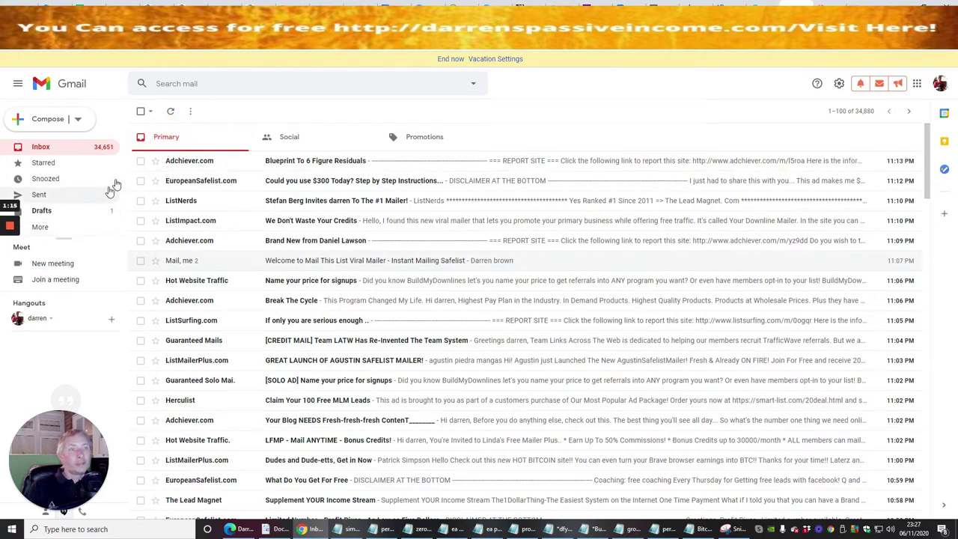
pyautogui.click(264, 136)
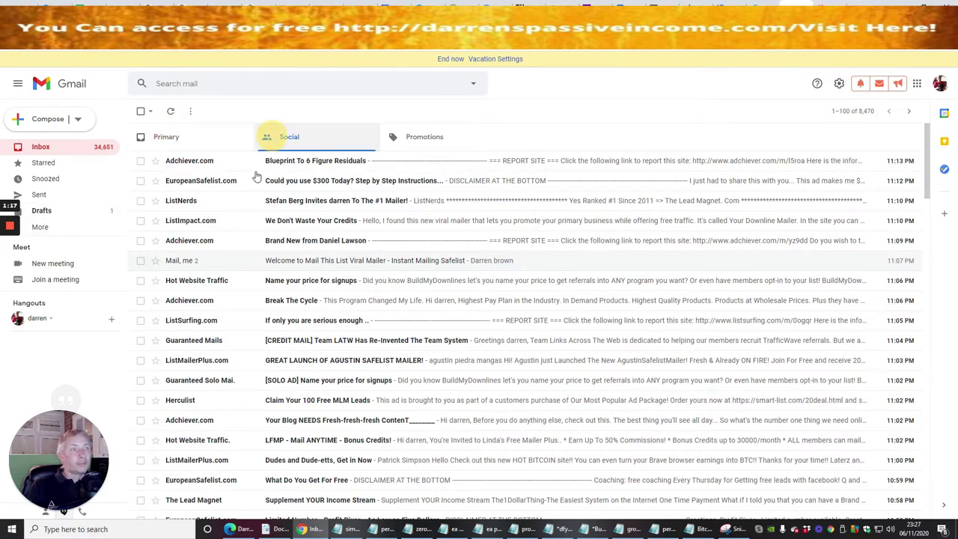
pyautogui.click(424, 136)
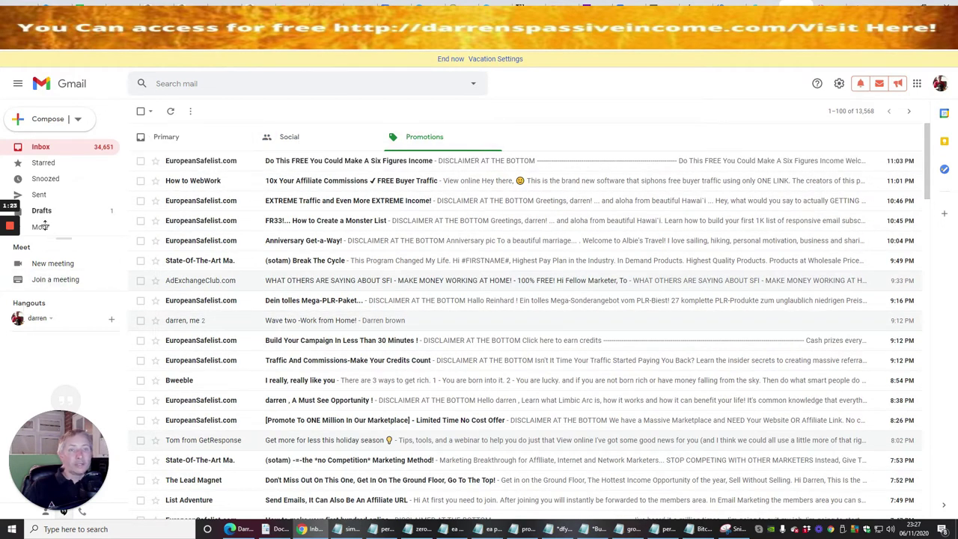
# Step: Expand the folder list, open Spam, and find the Traffic Hog emails there
pyautogui.click(40, 227)
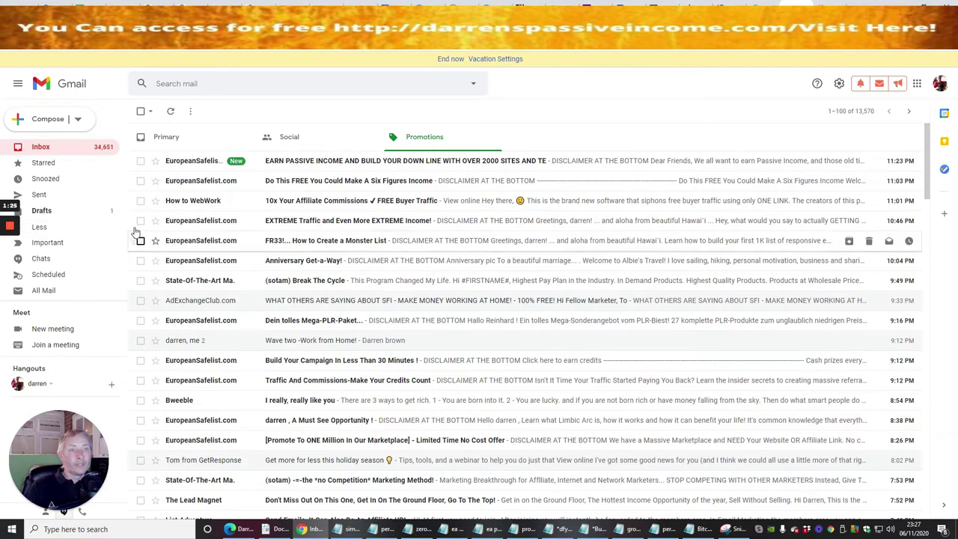
pyautogui.scroll(-1, 113, 234)
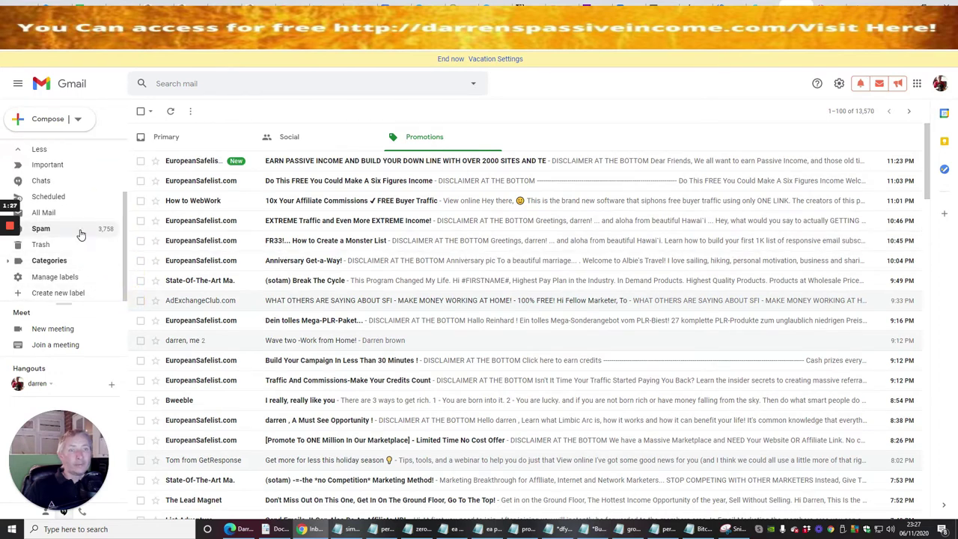
pyautogui.click(79, 231)
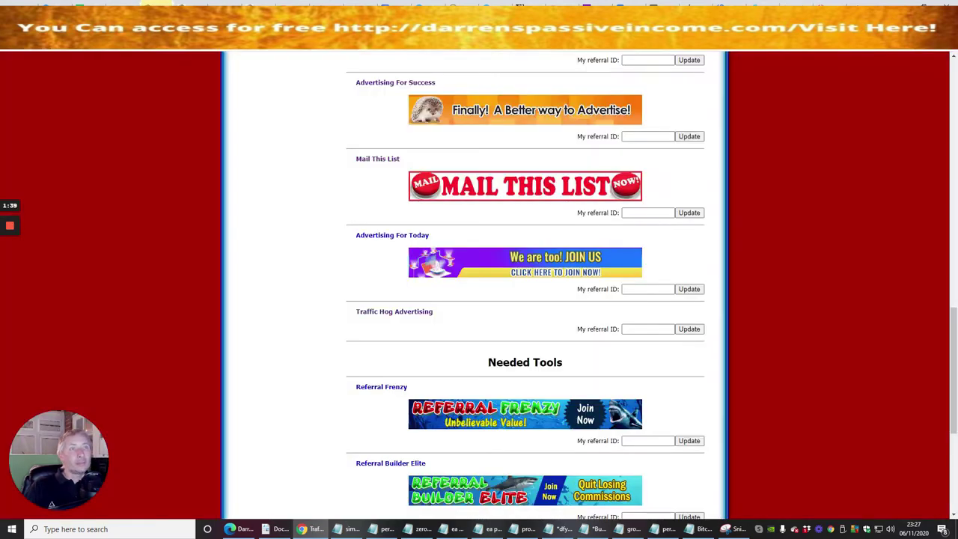
pyautogui.hotkey('ctrl', 'Tab')
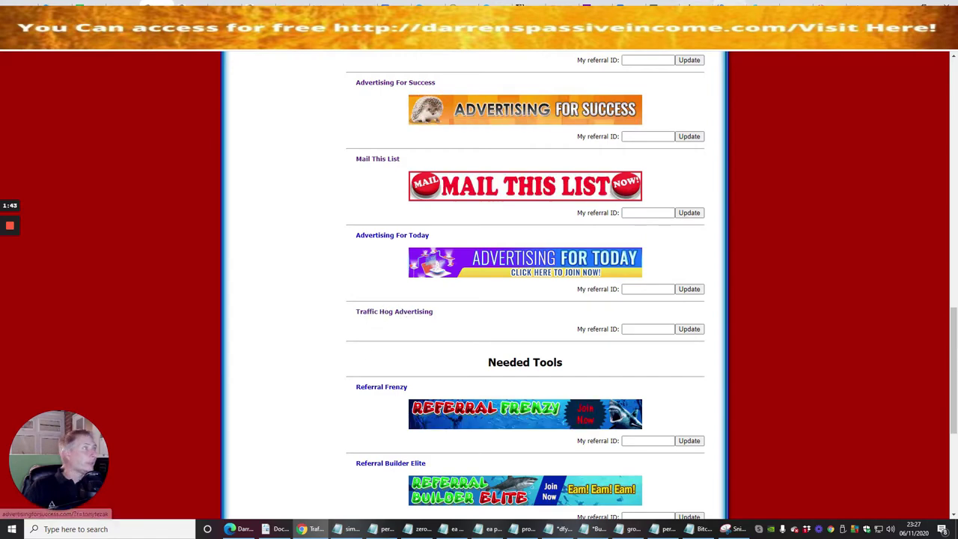
pyautogui.hotkey('ctrl', 'shift', 'Tab')
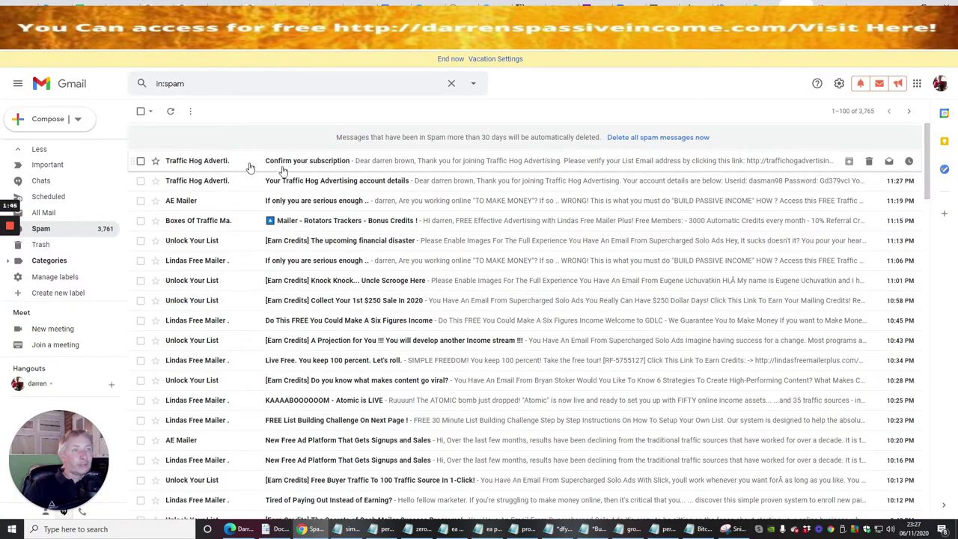
# Step: Report both the confirmation and account-details Traffic Hog emails as not spam
pyautogui.click(361, 160)
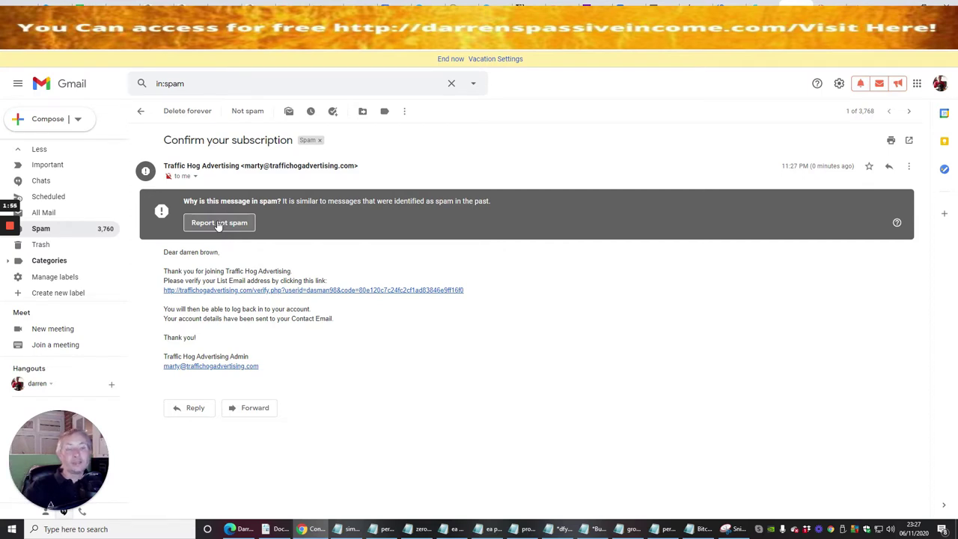
pyautogui.click(218, 223)
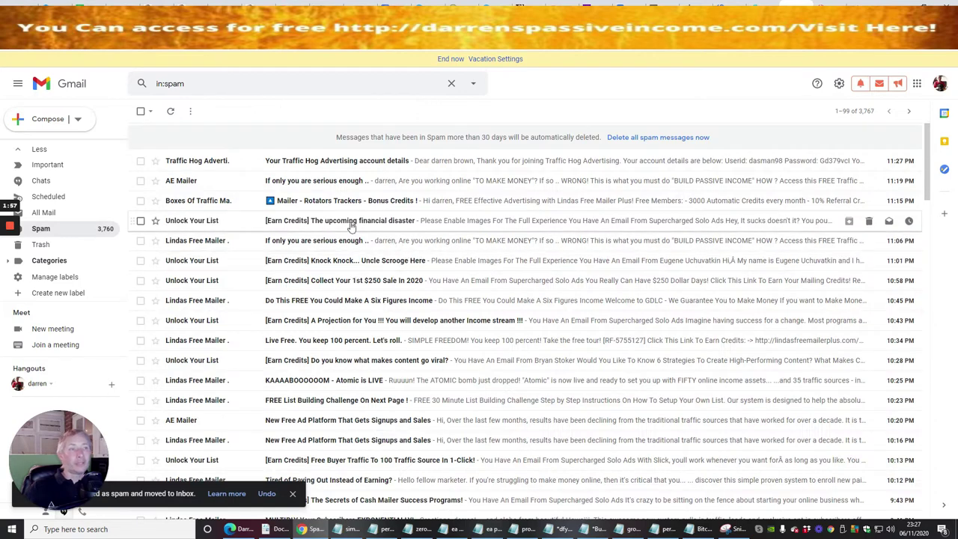
pyautogui.click(359, 163)
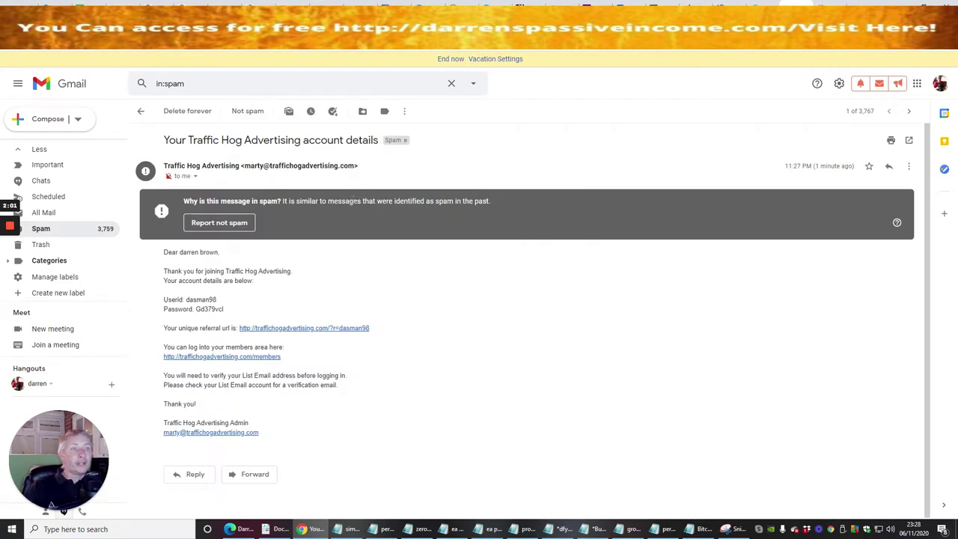
pyautogui.click(233, 223)
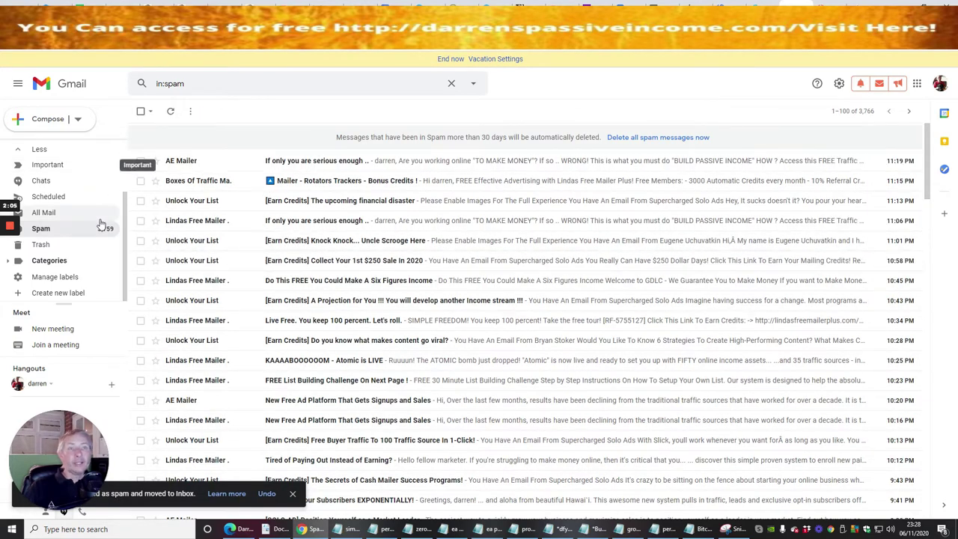
pyautogui.scroll(2, 116, 194)
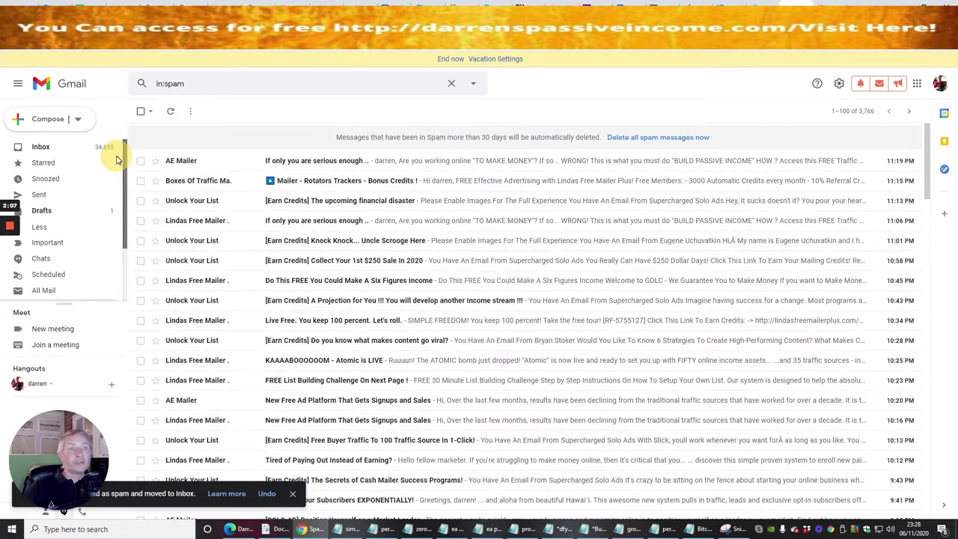
# Step: Open the 'Confirm your subscription' email in the Inbox and follow its verification link
pyautogui.click(75, 148)
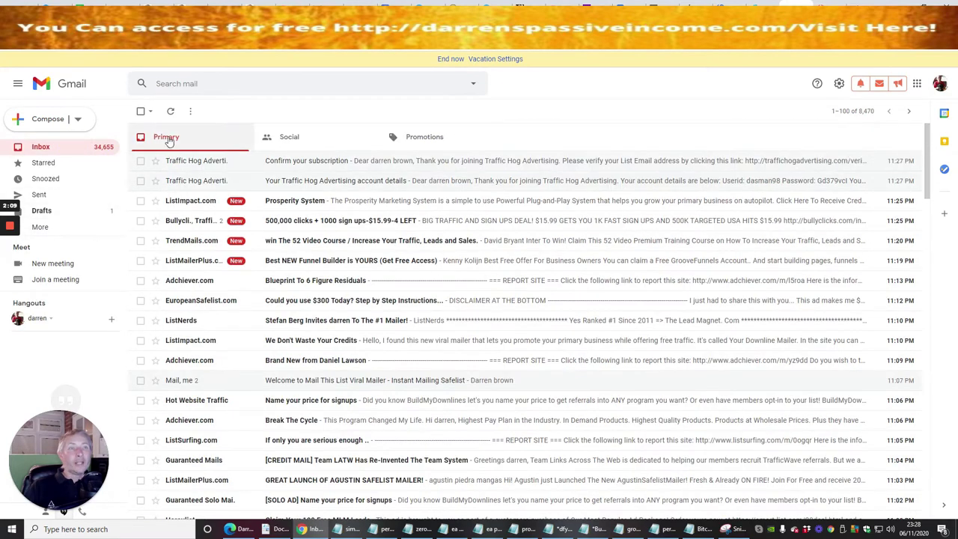
pyautogui.moveTo(493, 161)
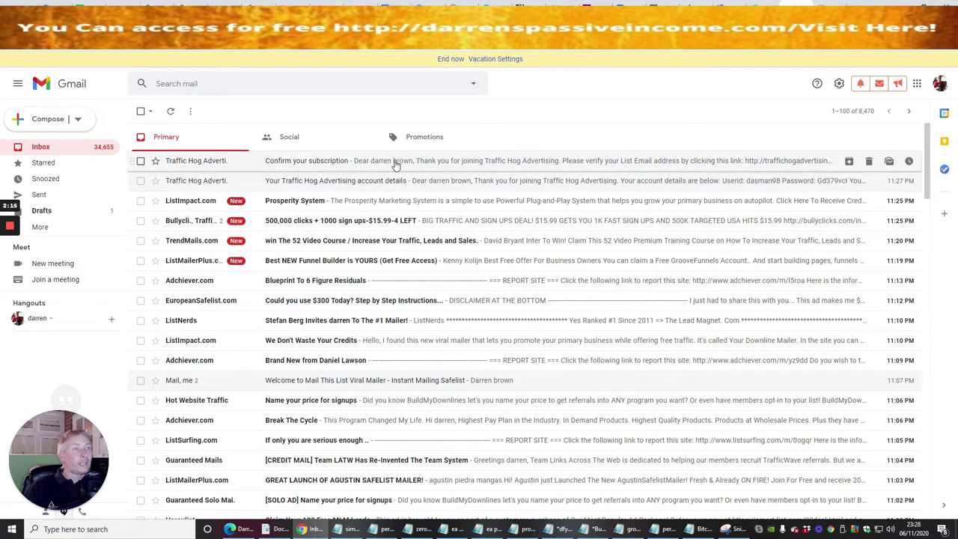
pyautogui.click(383, 160)
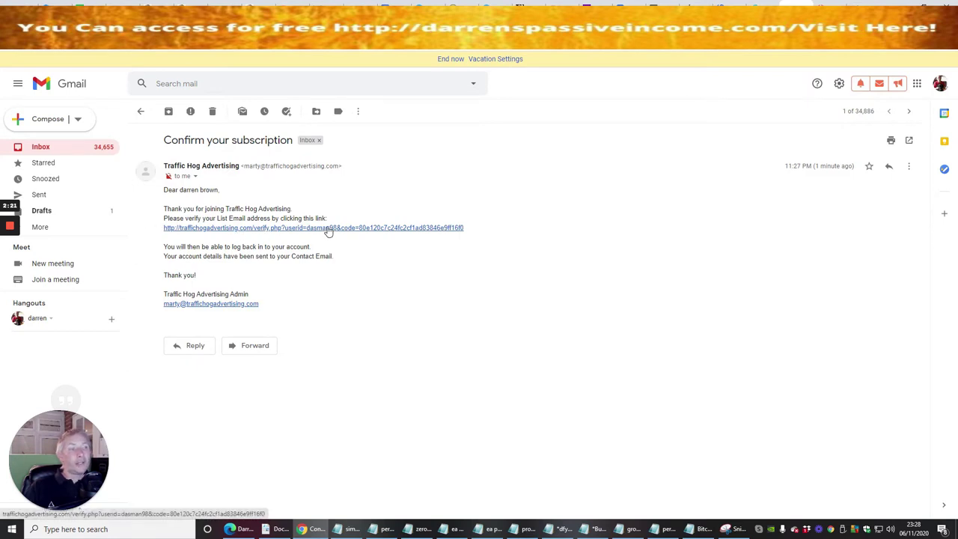
pyautogui.click(328, 229)
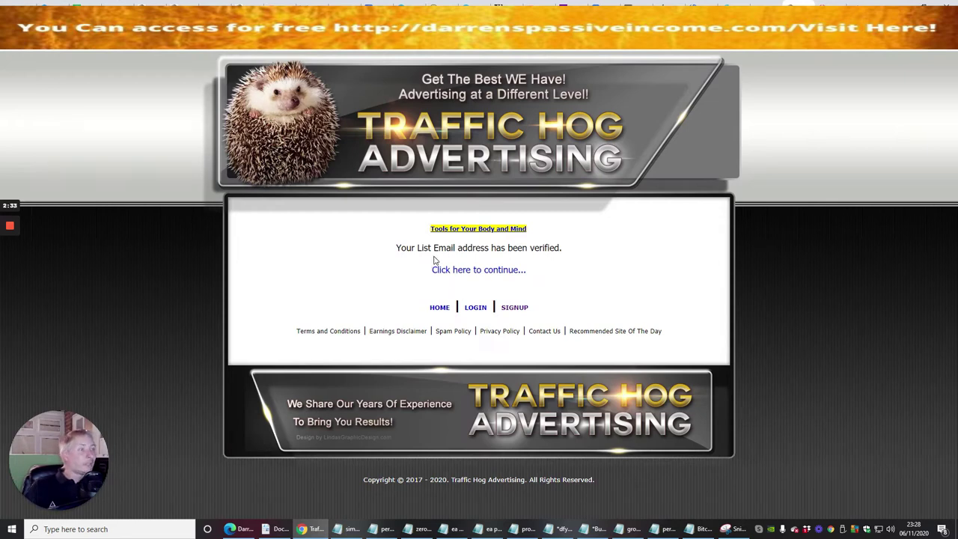
# Step: Continue to the credit-sync page and scroll it, leaving all four partner-site login fields blank
pyautogui.click(483, 271)
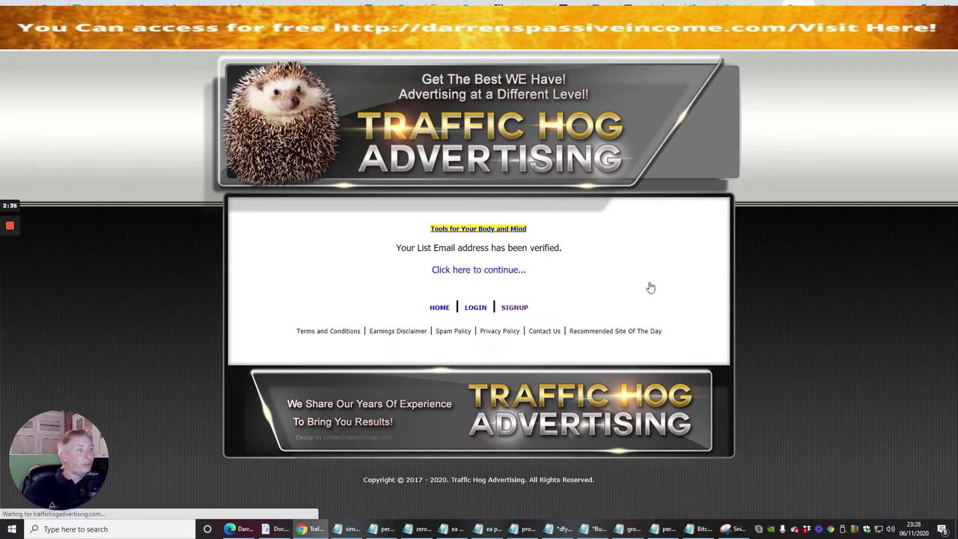
pyautogui.scroll(-2, 645, 281)
pyautogui.scroll(1, 649, 271)
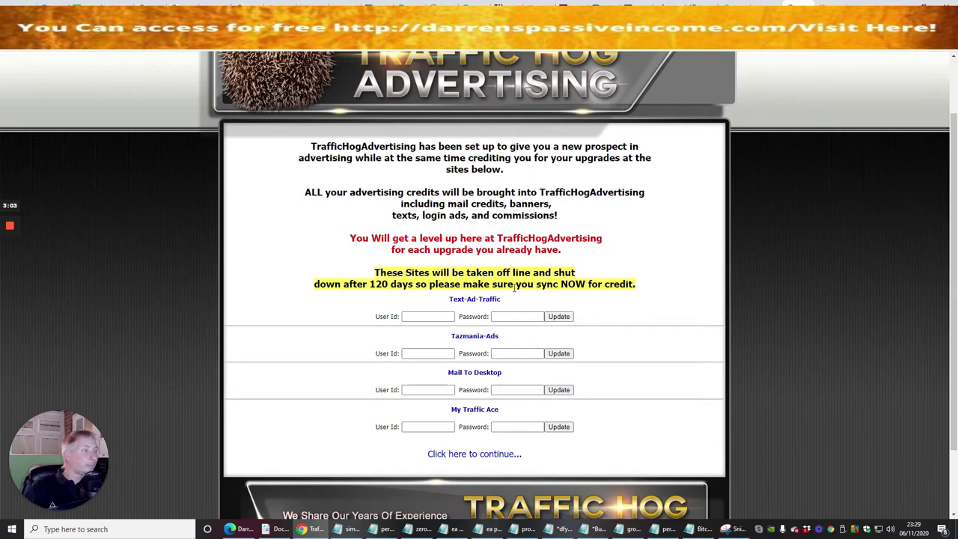
pyautogui.scroll(-2, 651, 271)
pyautogui.scroll(3, 678, 296)
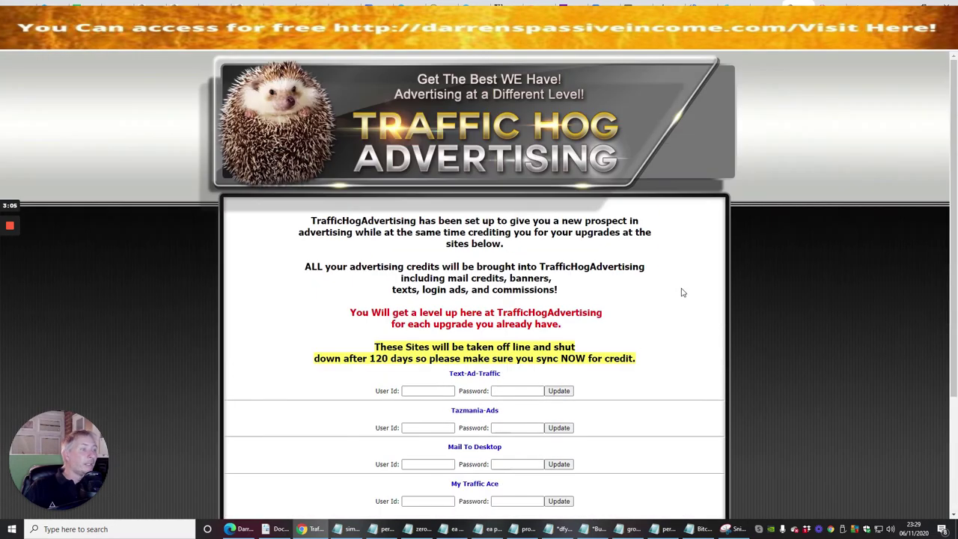
pyautogui.scroll(-3, 681, 293)
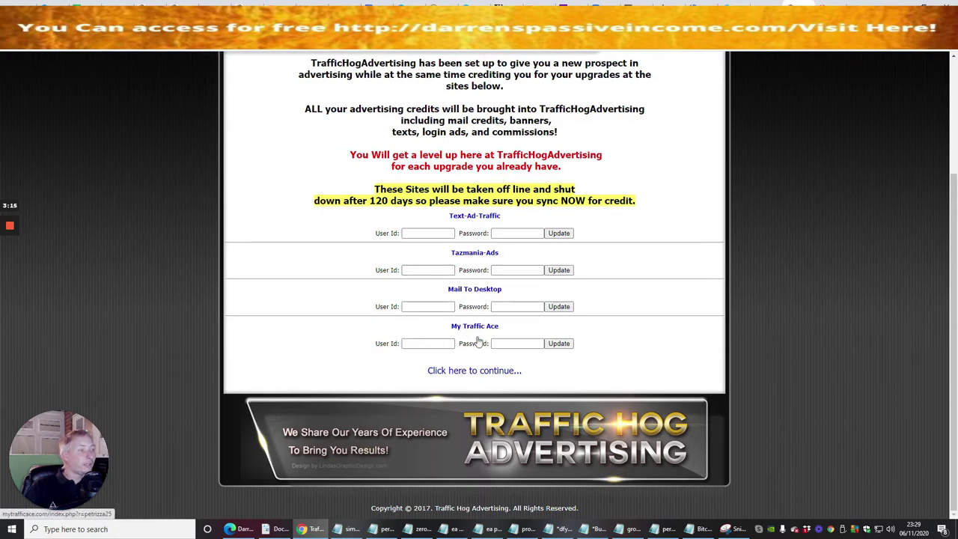
# Step: Skip the credit-sync step and scroll through the first Level 5 upgrade offer
pyautogui.click(456, 371)
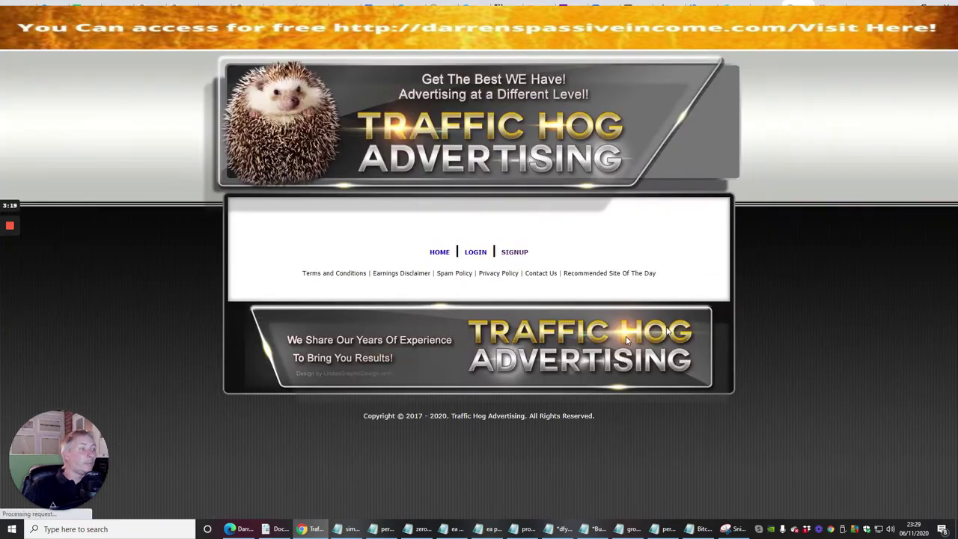
pyautogui.scroll(-1, 689, 345)
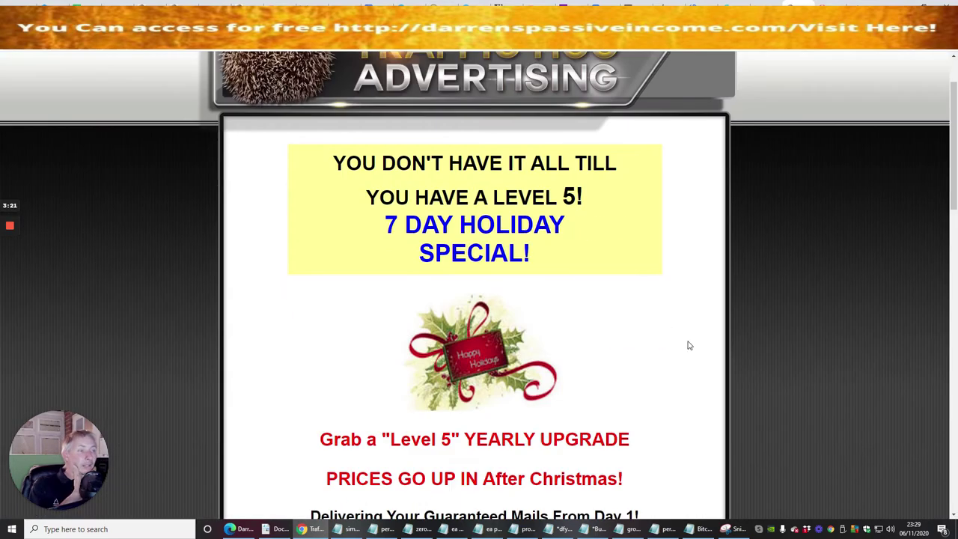
pyautogui.scroll(-4, 689, 345)
pyautogui.scroll(-5, 674, 318)
pyautogui.scroll(-5, 674, 318)
pyautogui.scroll(-2, 673, 321)
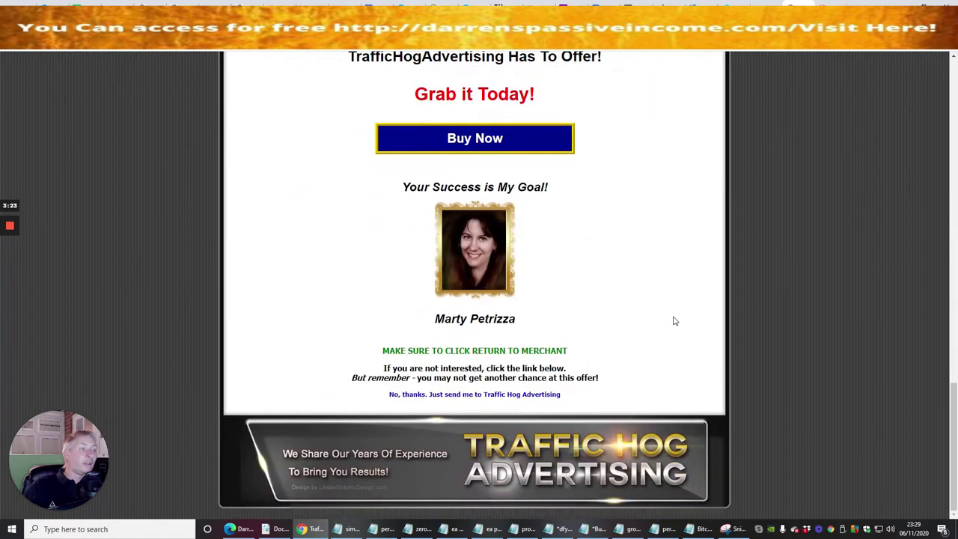
# Step: Decline the holiday and follow-up Level 5 upgrade offers, reaching the $7 Level 3 offer
pyautogui.click(494, 395)
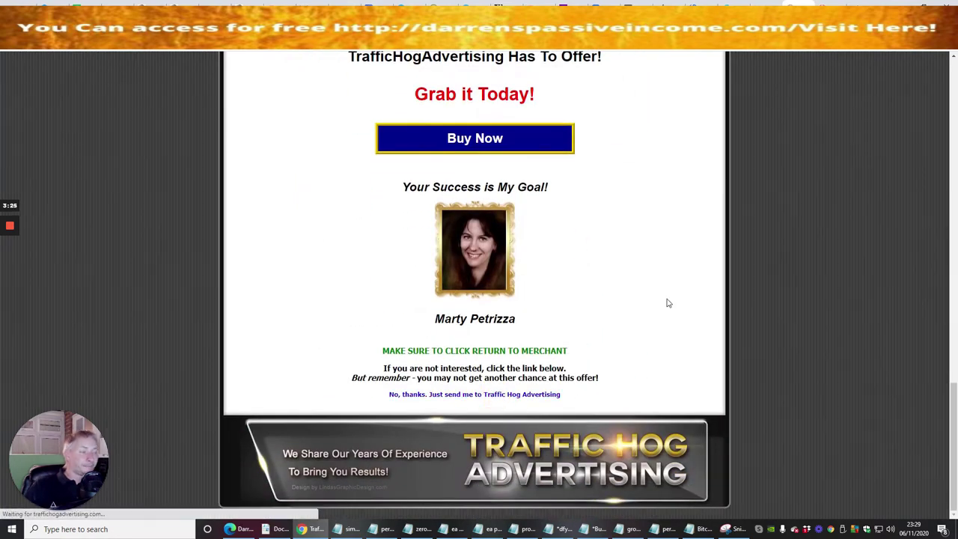
pyautogui.scroll(-3, 694, 249)
pyautogui.scroll(-4, 628, 297)
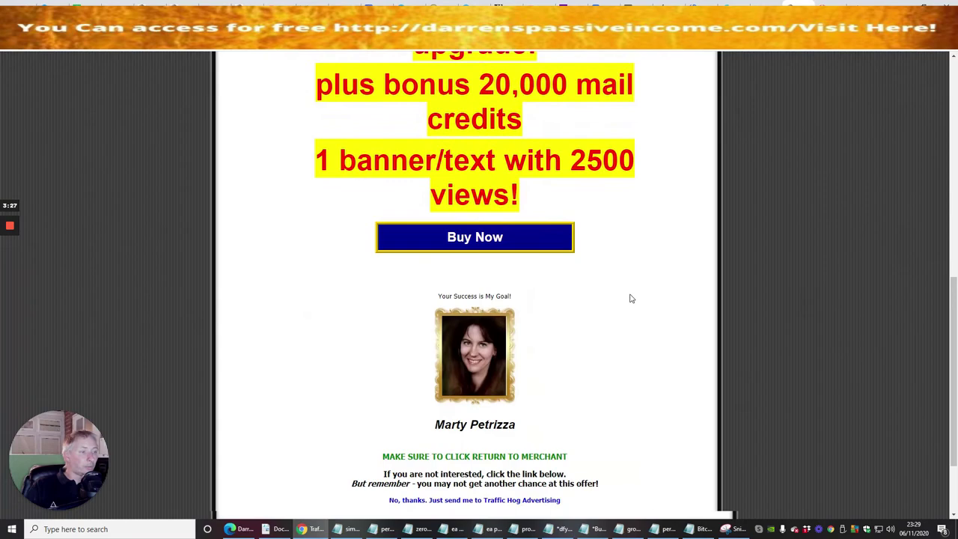
pyautogui.scroll(-1, 622, 297)
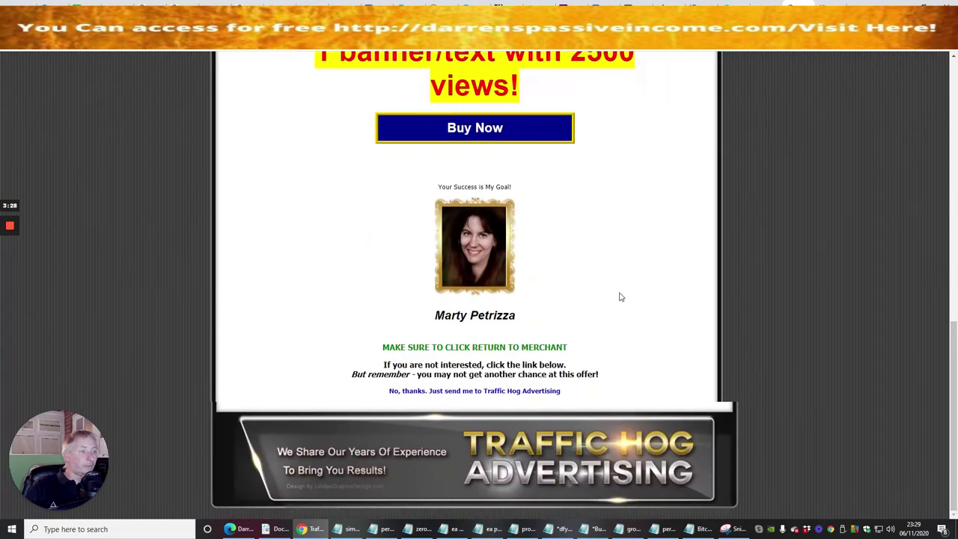
pyautogui.click(490, 393)
pyautogui.scroll(-3, 577, 257)
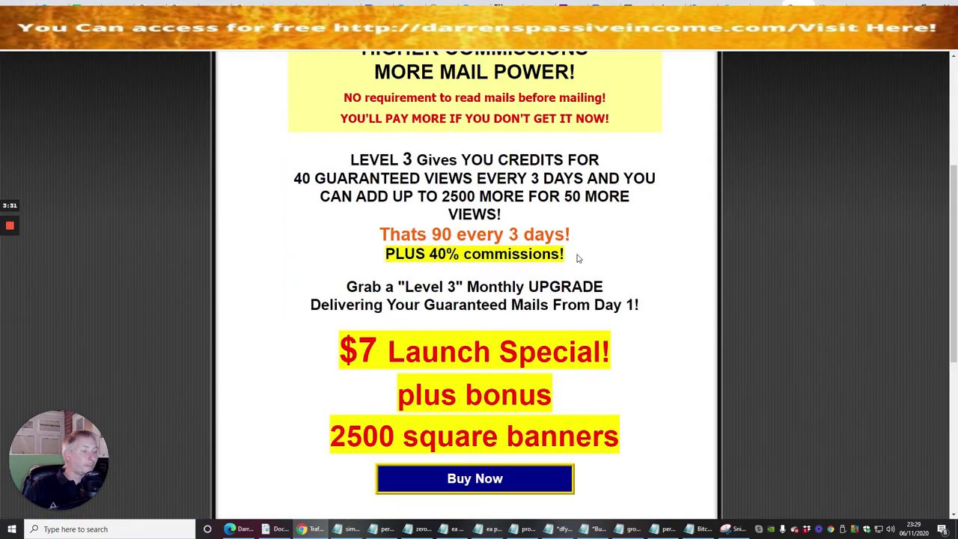
pyautogui.scroll(-3, 583, 248)
pyautogui.scroll(-1, 585, 249)
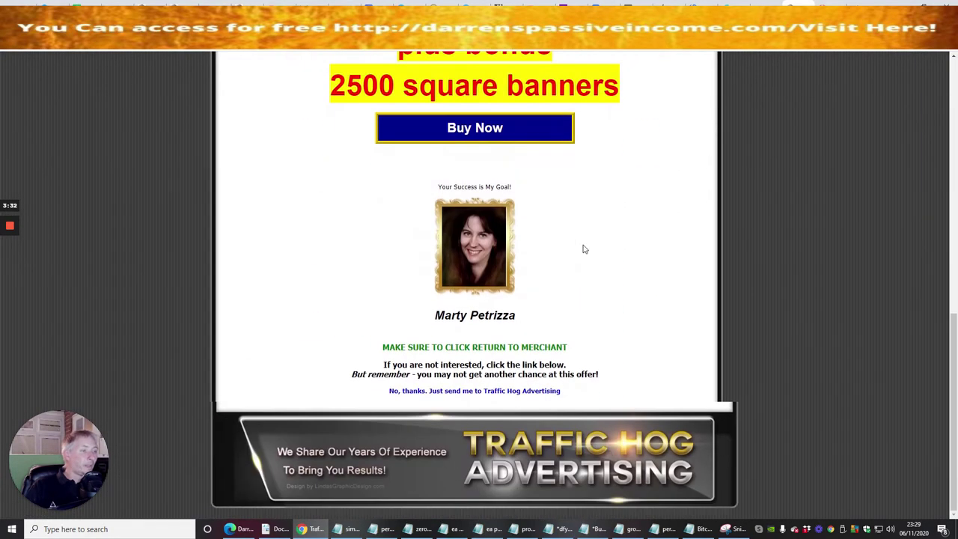
# Step: Decline the Level 3 offer and type the account username into the Member Login form
pyautogui.click(471, 392)
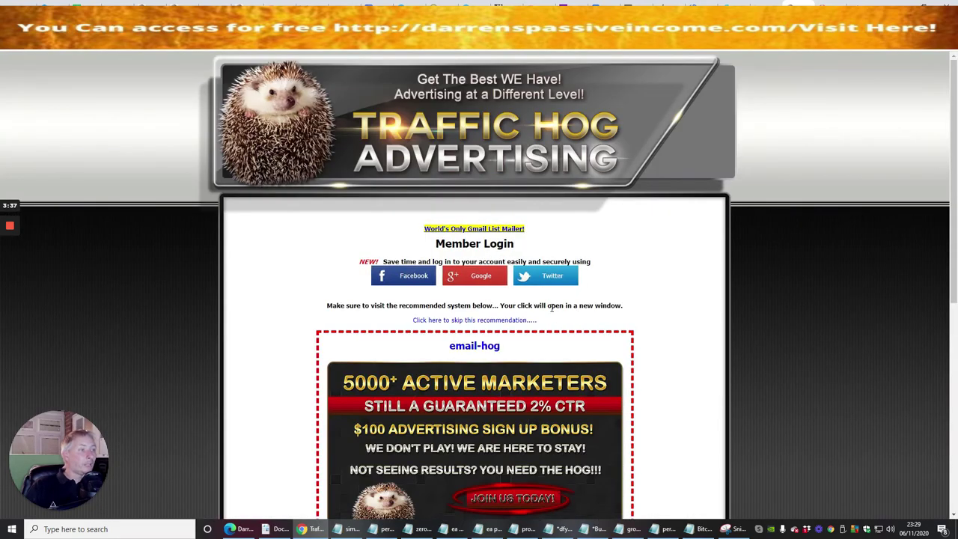
pyautogui.scroll(-5, 607, 252)
pyautogui.scroll(-1, 607, 252)
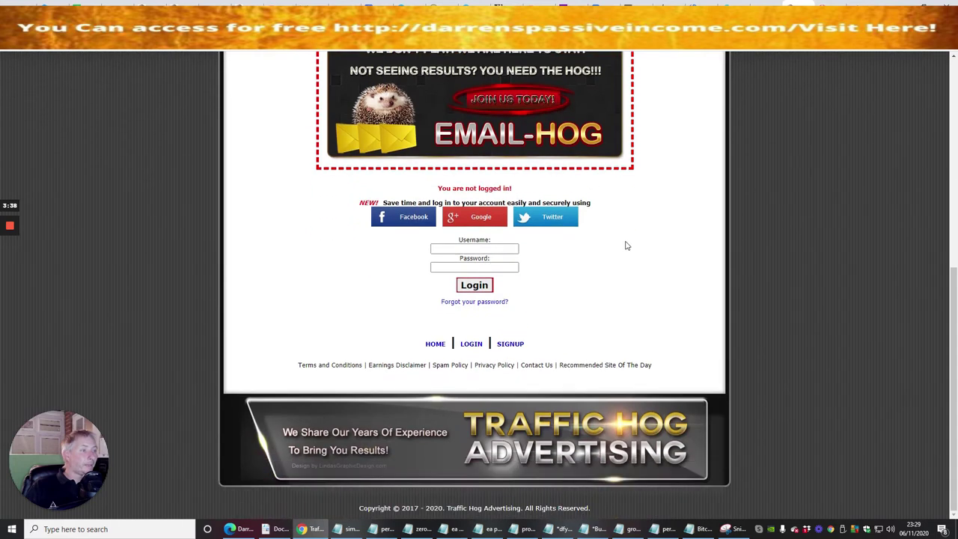
pyautogui.click(478, 249)
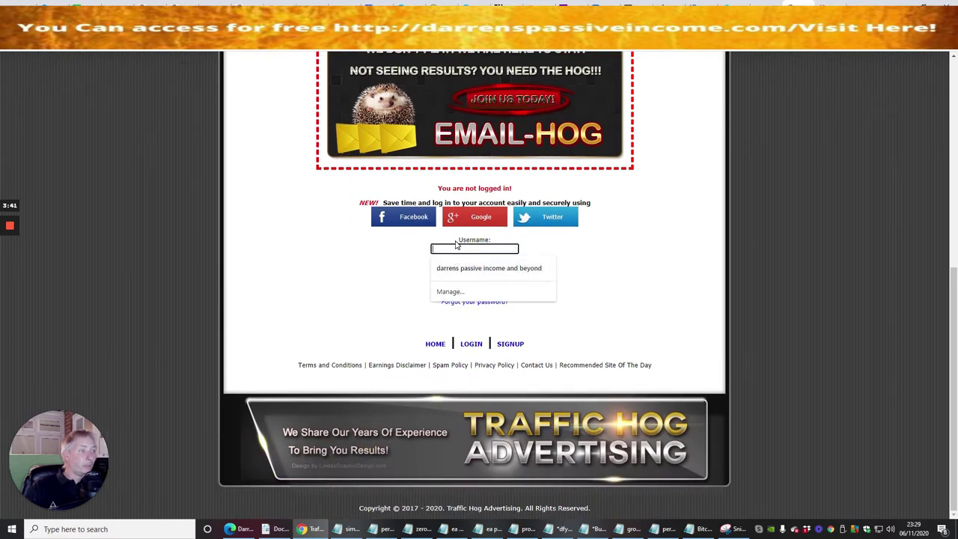
pyautogui.click(458, 247)
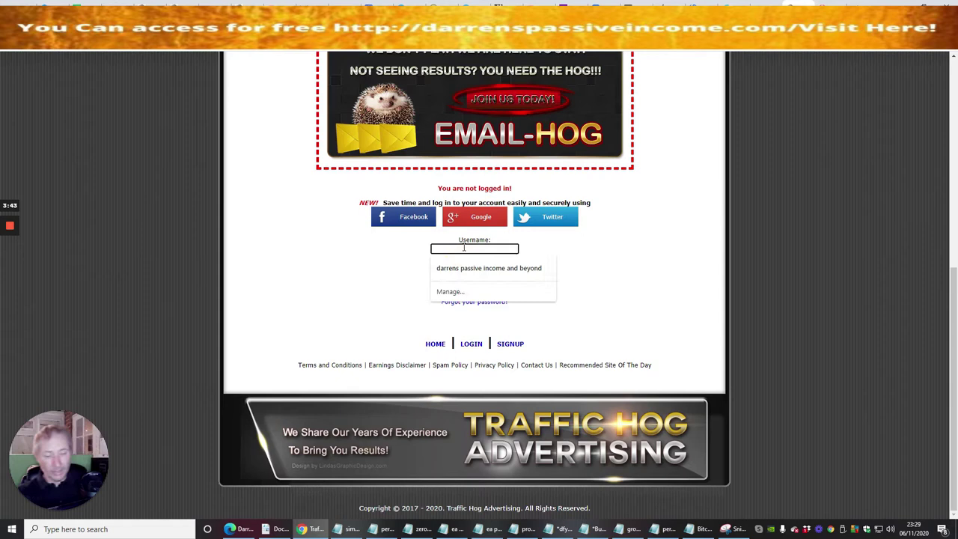
pyautogui.write('dasman98')
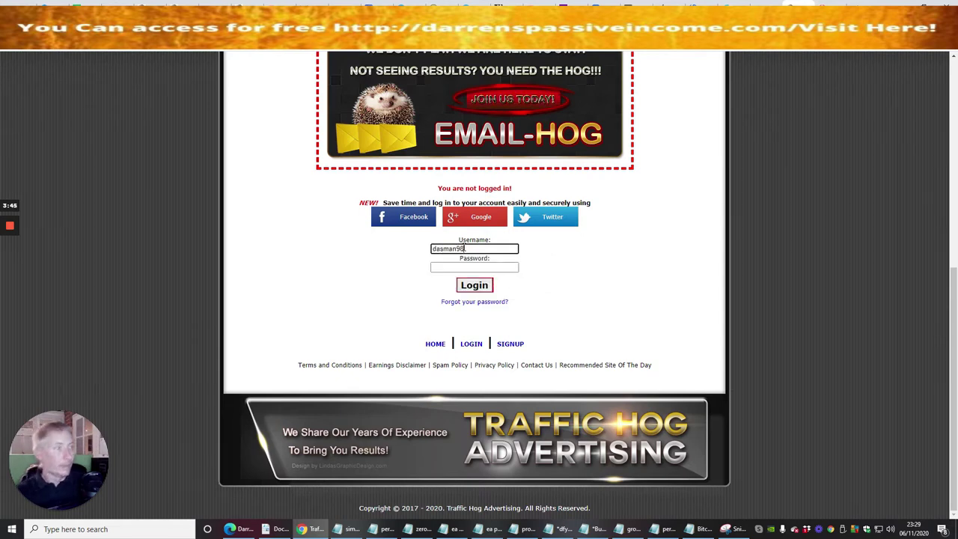
# Step: Open the Traffic Hog account-details email in Gmail to get the password
pyautogui.click(453, 267)
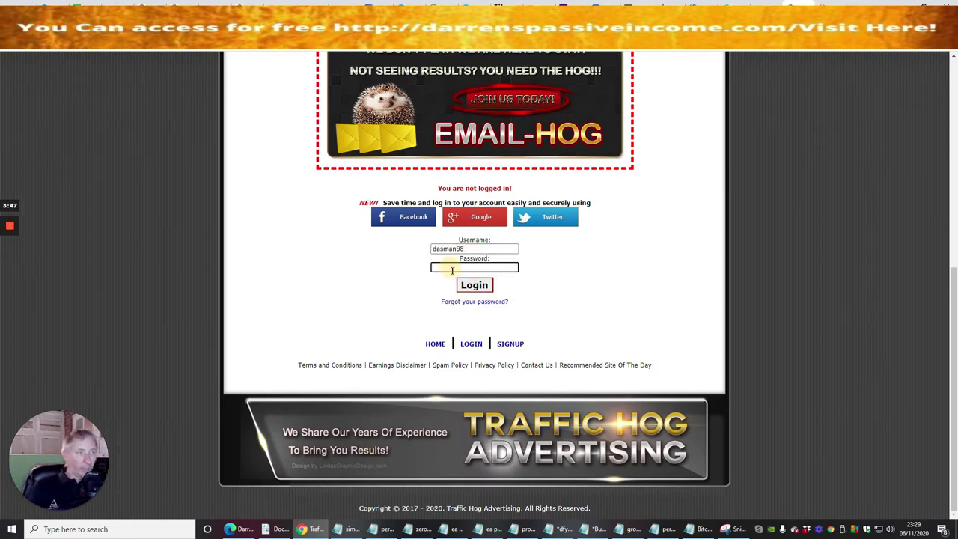
pyautogui.hotkey('ctrl', 'Tab')
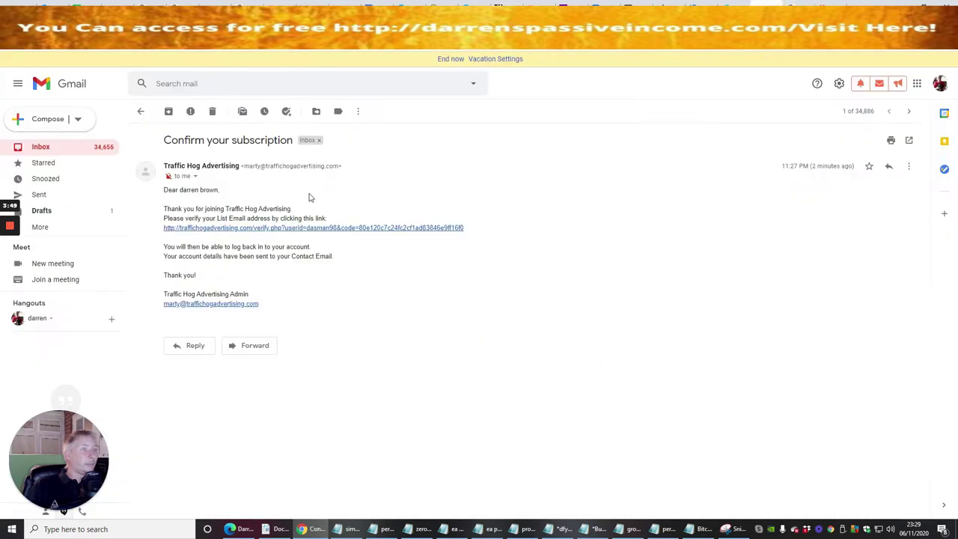
pyautogui.click(140, 111)
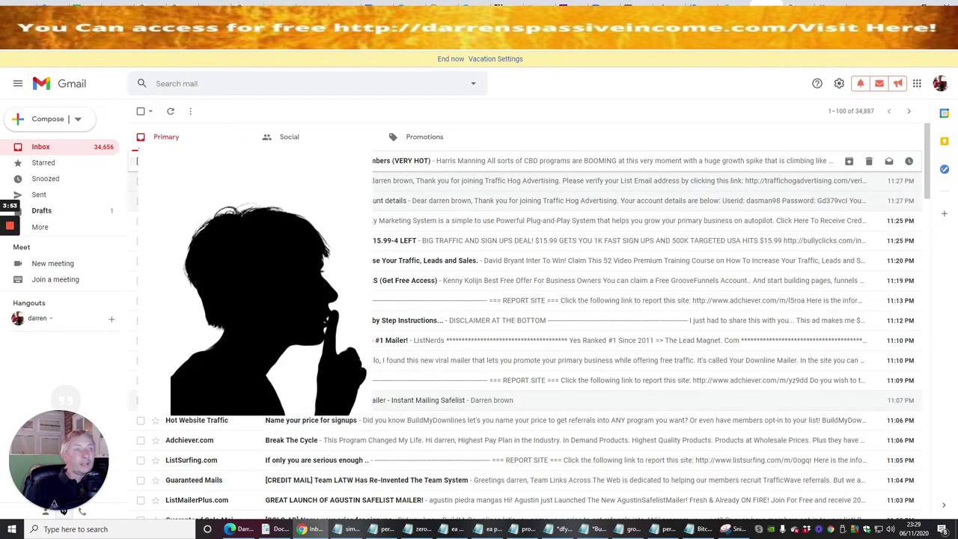
pyautogui.click(524, 201)
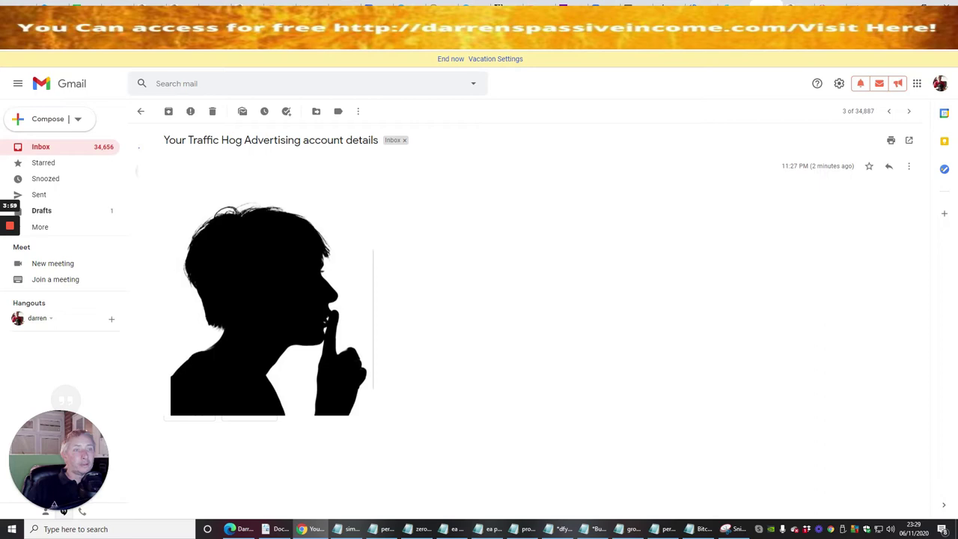
# Step: Back on the login page, paste the password into the Password field and log in
pyautogui.click(157, 4)
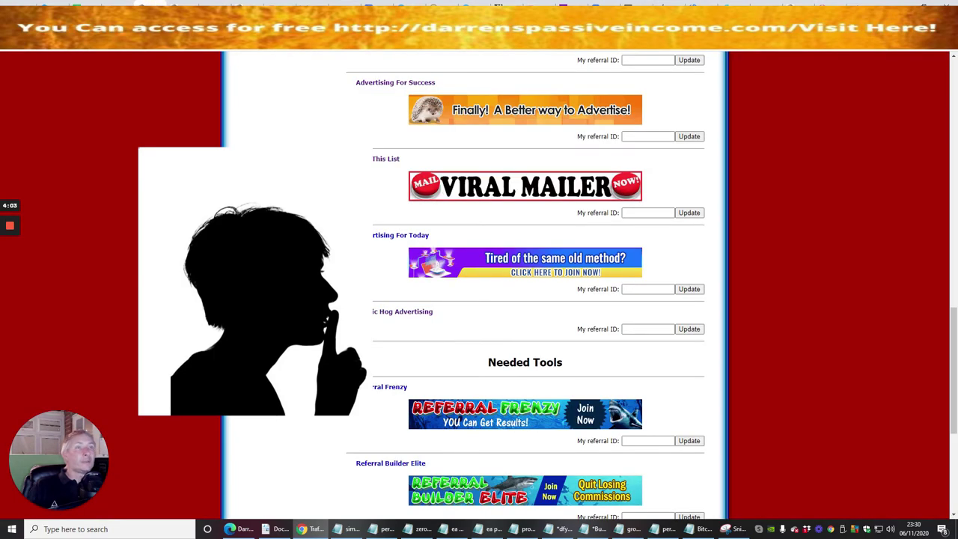
pyautogui.click(174, 4)
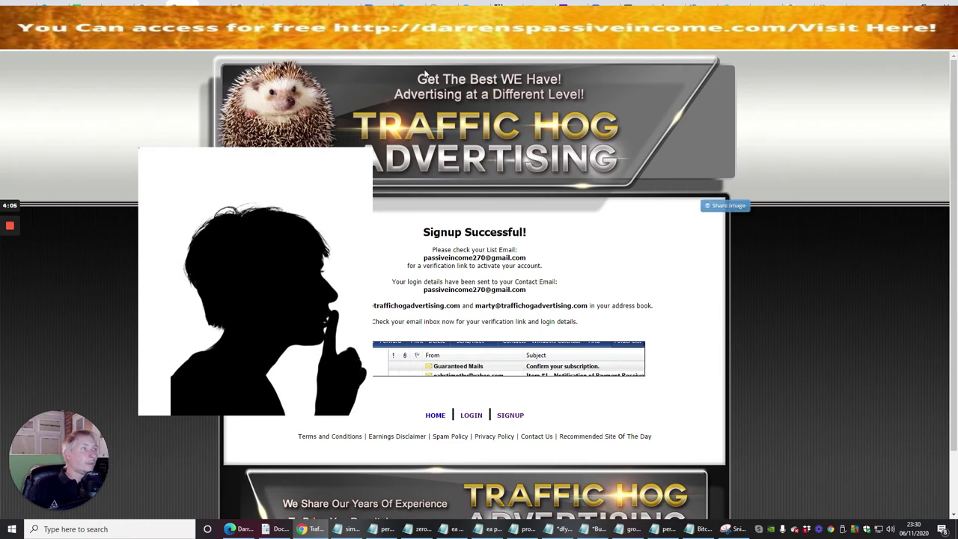
pyautogui.click(798, 3)
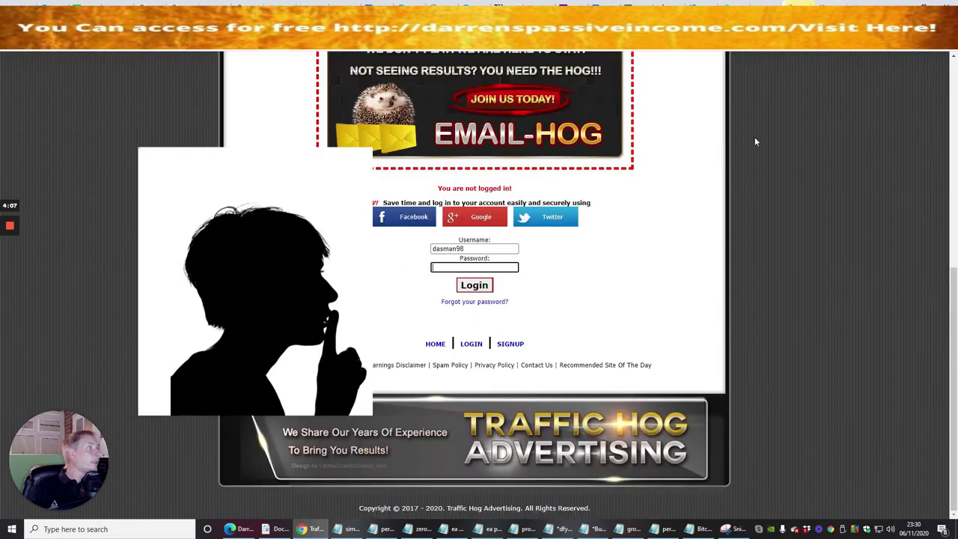
pyautogui.click(444, 266)
pyautogui.rightClick(444, 265)
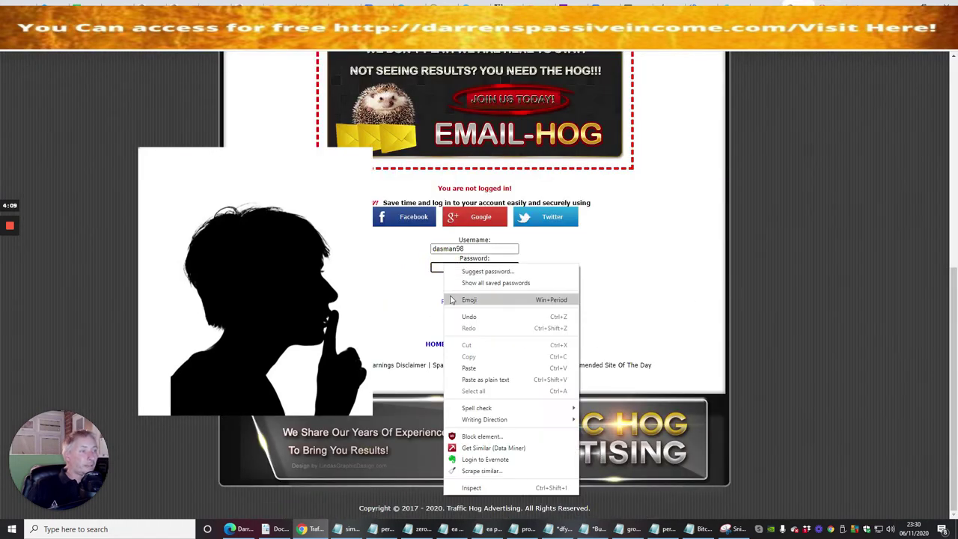
pyautogui.click(458, 367)
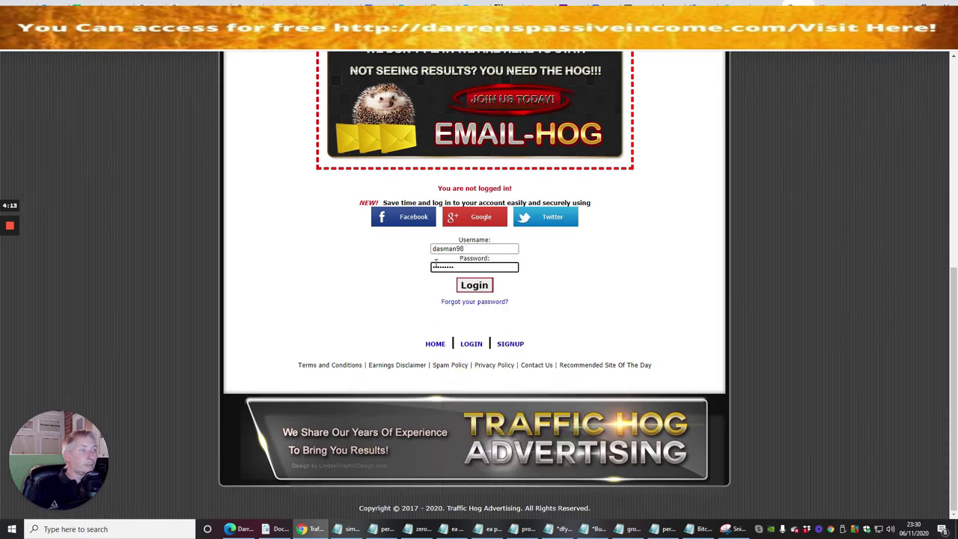
pyautogui.click(434, 266)
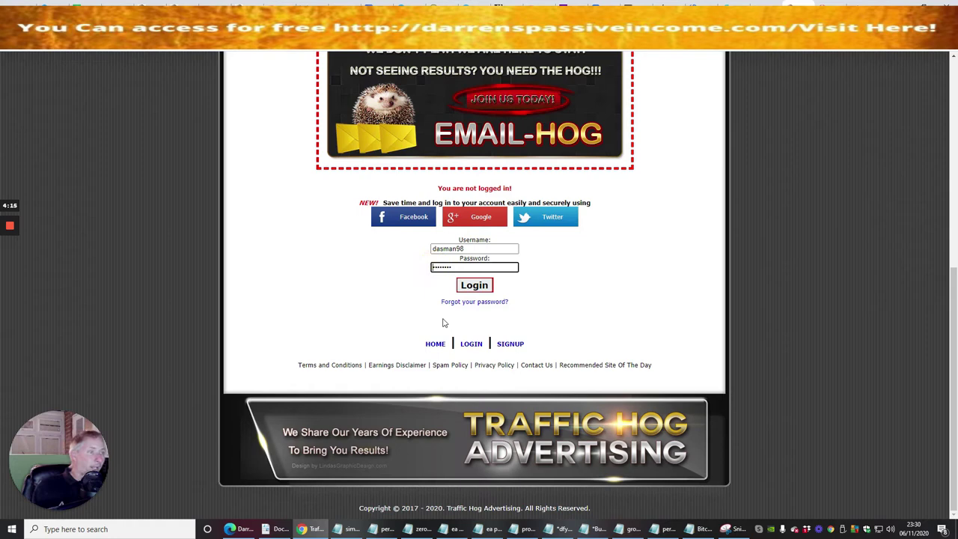
pyautogui.click(474, 285)
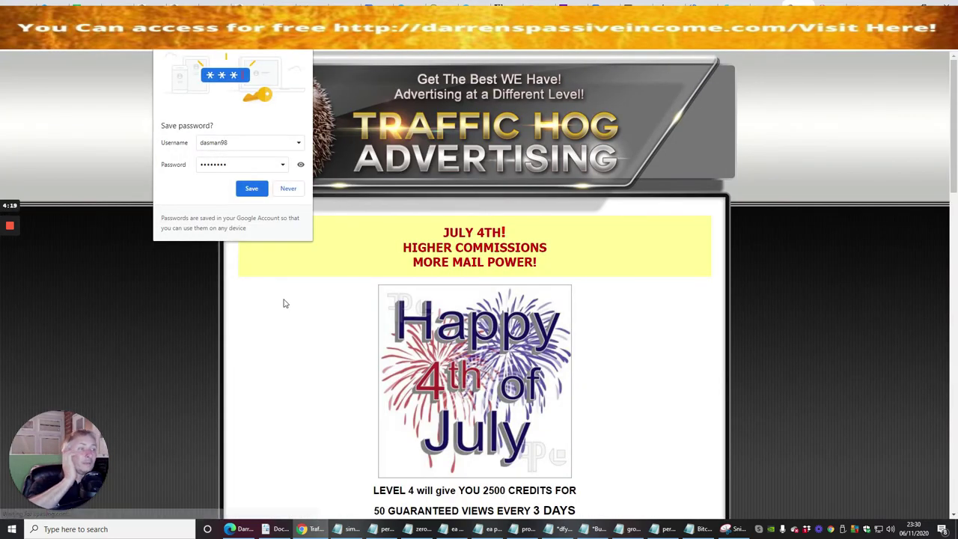
pyautogui.click(248, 185)
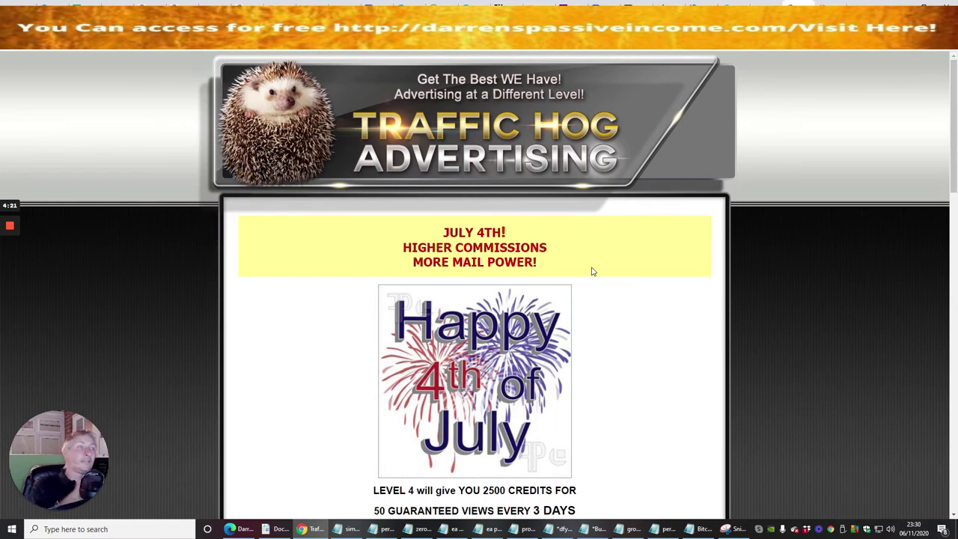
pyautogui.scroll(-3, 657, 324)
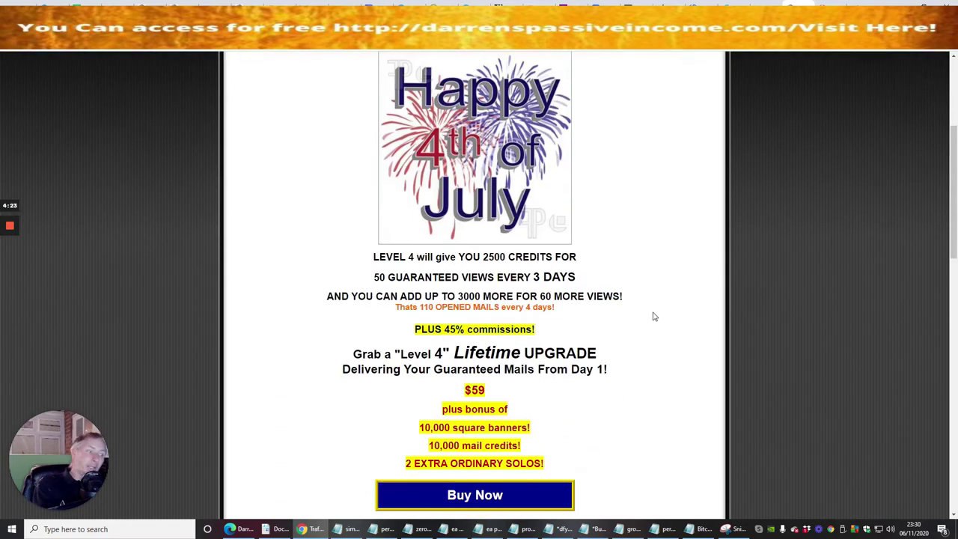
pyautogui.scroll(-5, 652, 316)
pyautogui.scroll(-3, 651, 307)
pyautogui.scroll(-4, 651, 295)
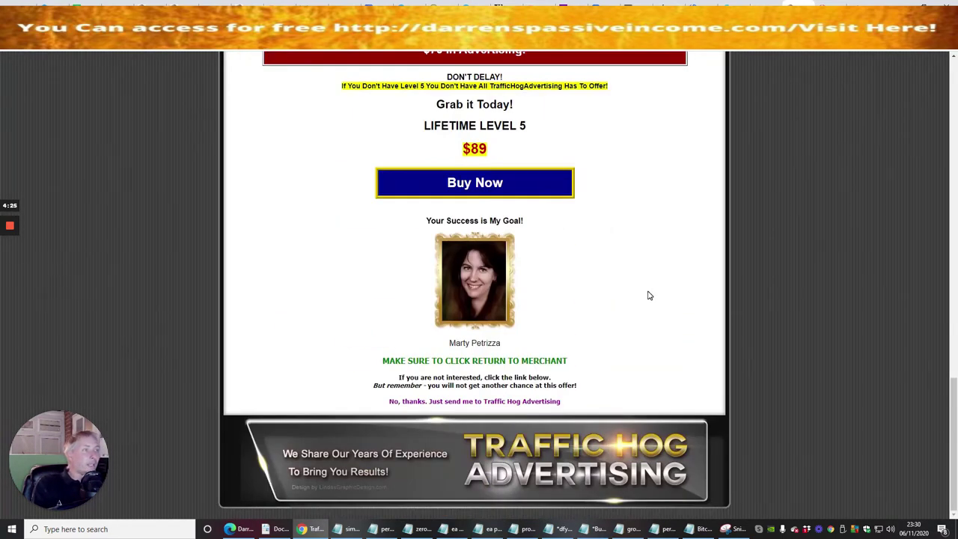
pyautogui.scroll(2, 650, 296)
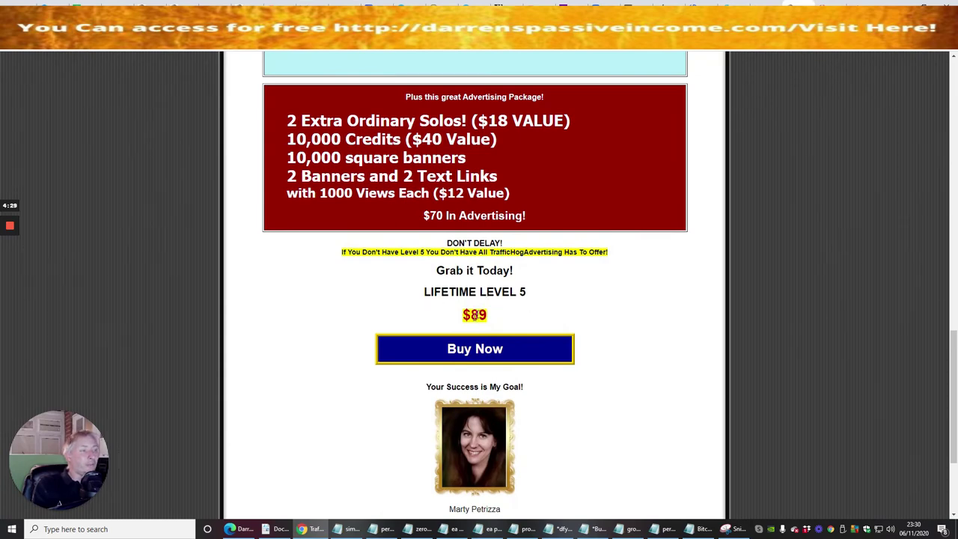
pyautogui.scroll(-1, 557, 169)
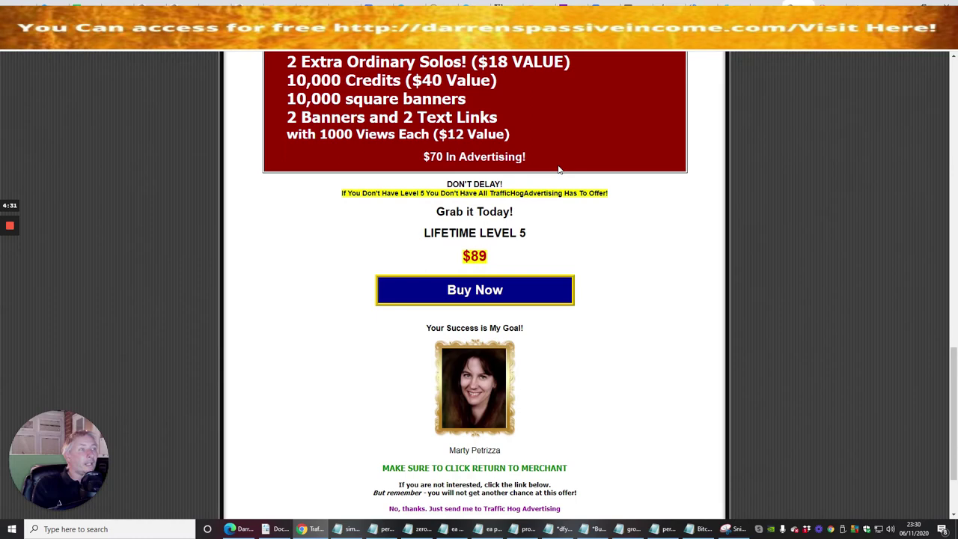
pyautogui.scroll(2, 557, 169)
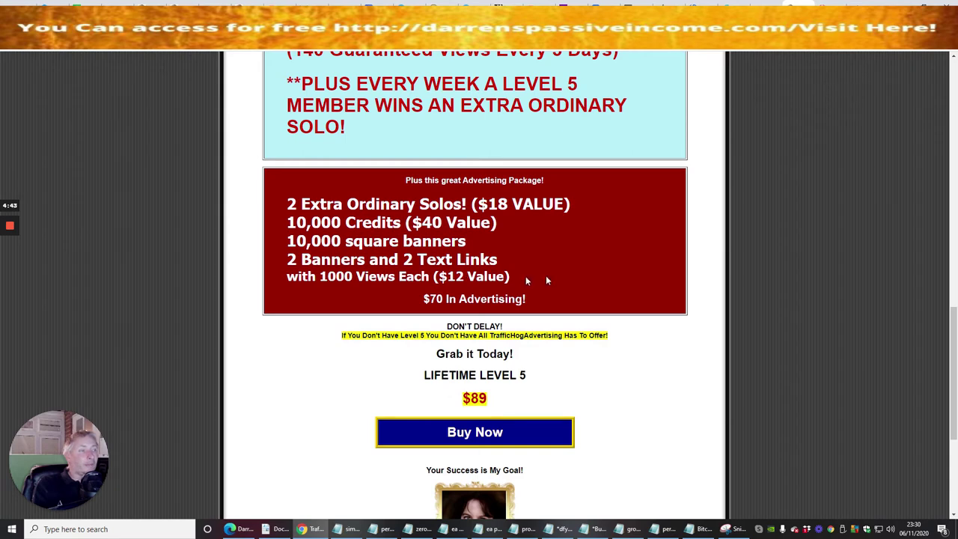
pyautogui.scroll(-3, 545, 280)
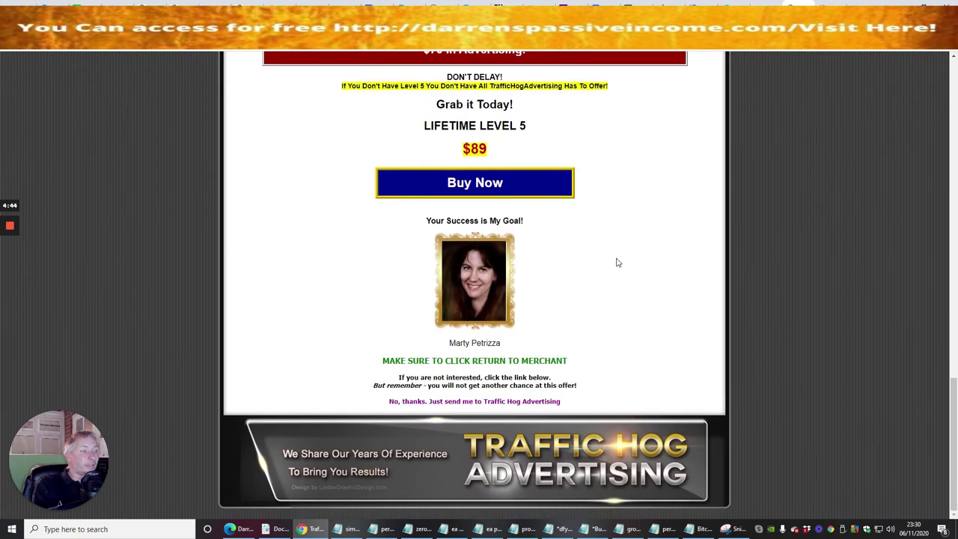
# Step: Decline the Level 5 upgrade offer and lower the system volume to 53 while the ad runs
pyautogui.click(474, 402)
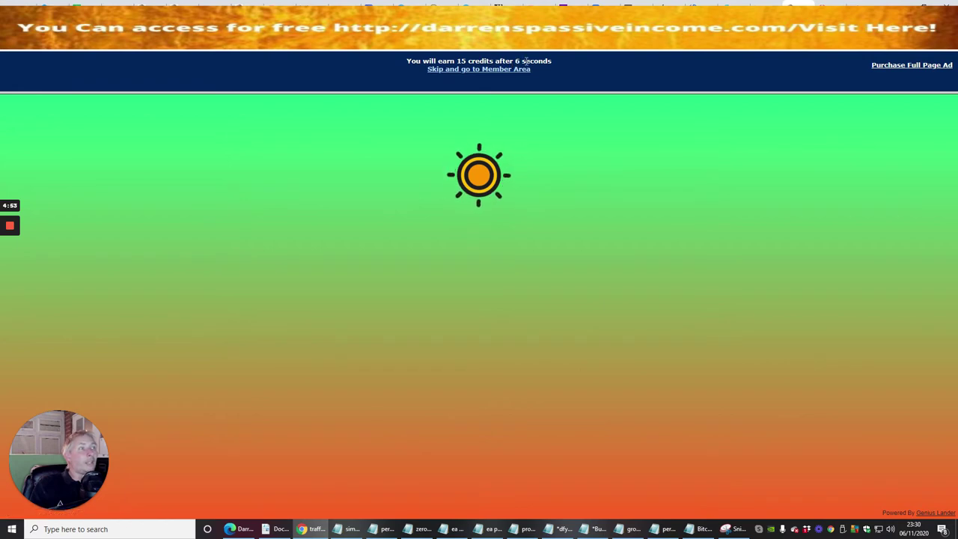
pyautogui.click(890, 529)
pyautogui.moveTo(895, 506); pyautogui.dragTo(872, 506)
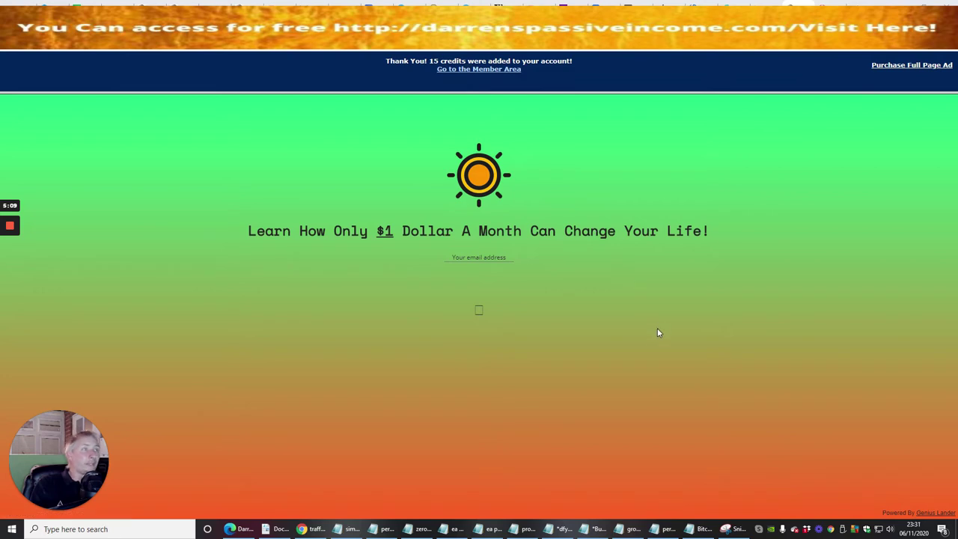
# Step: Go to the Member Area and dismiss the pop-up notification
pyautogui.click(465, 69)
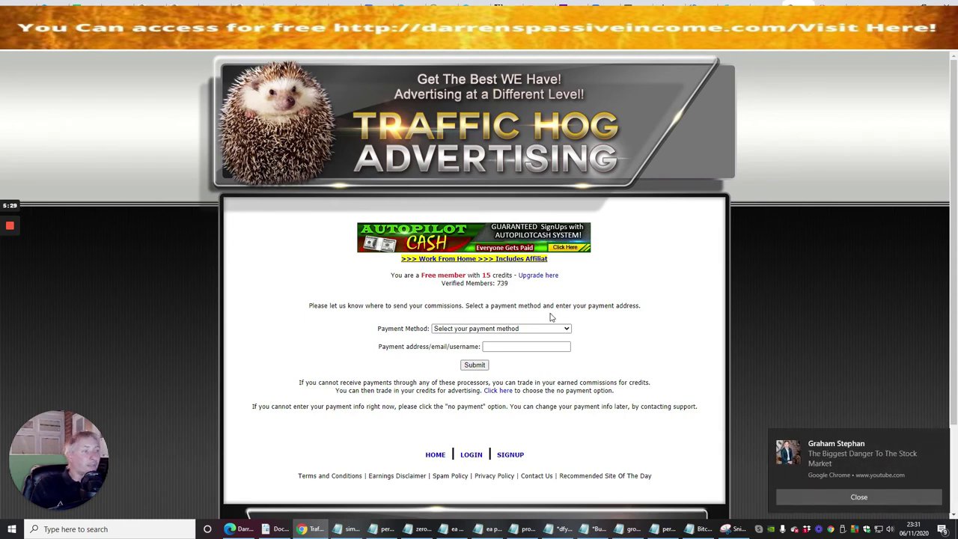
pyautogui.click(792, 493)
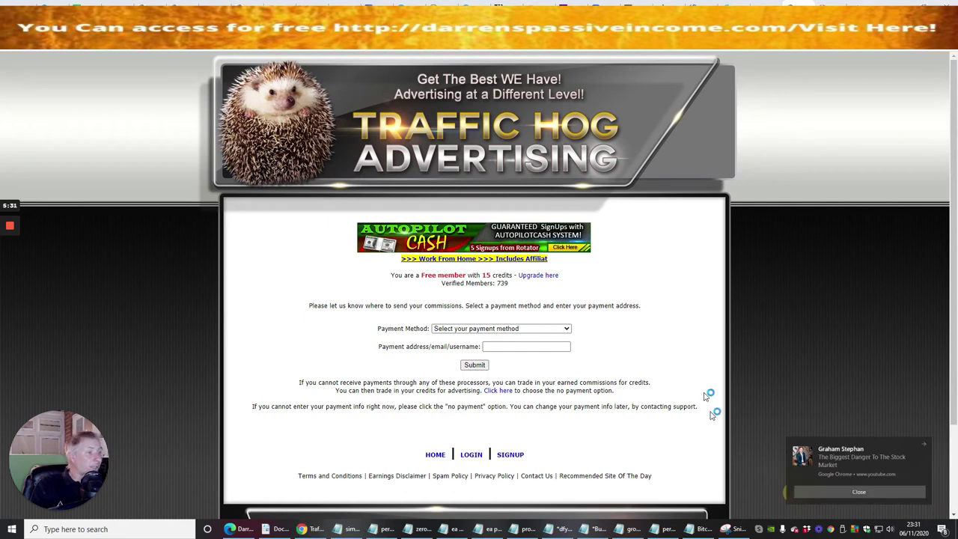
pyautogui.scroll(-1, 663, 285)
pyautogui.scroll(1, 662, 285)
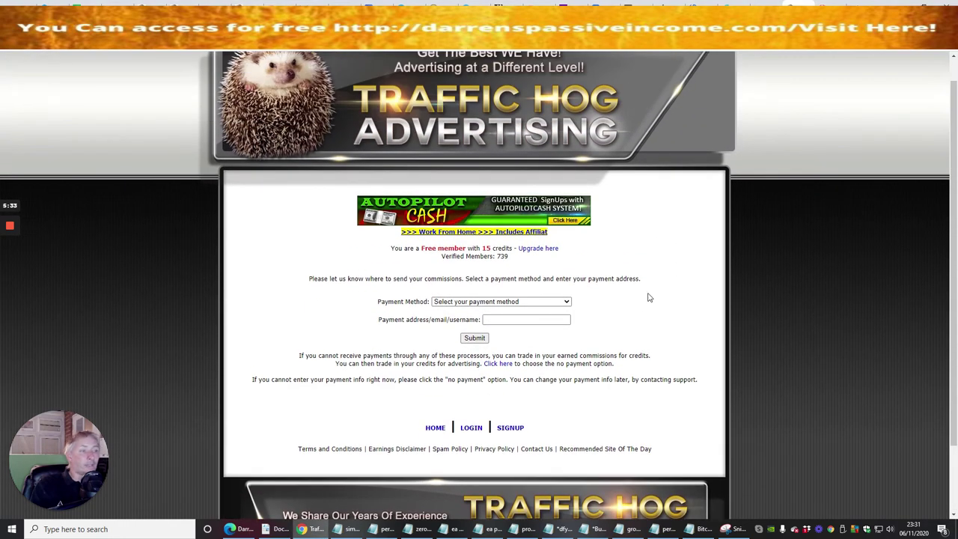
# Step: Choose Bitcoin (address) as the payment method, autofill the saved address, and submit
pyautogui.click(567, 303)
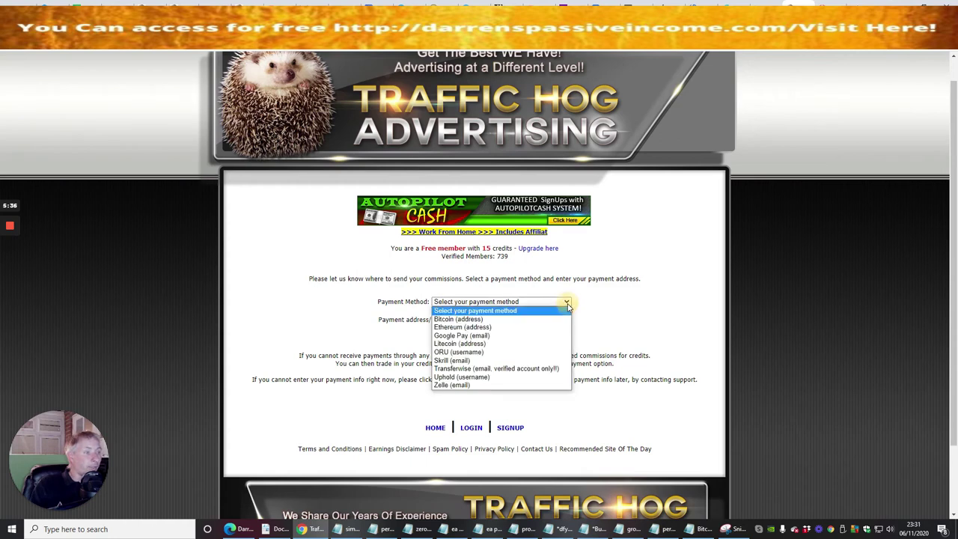
pyautogui.click(537, 319)
pyautogui.click(513, 321)
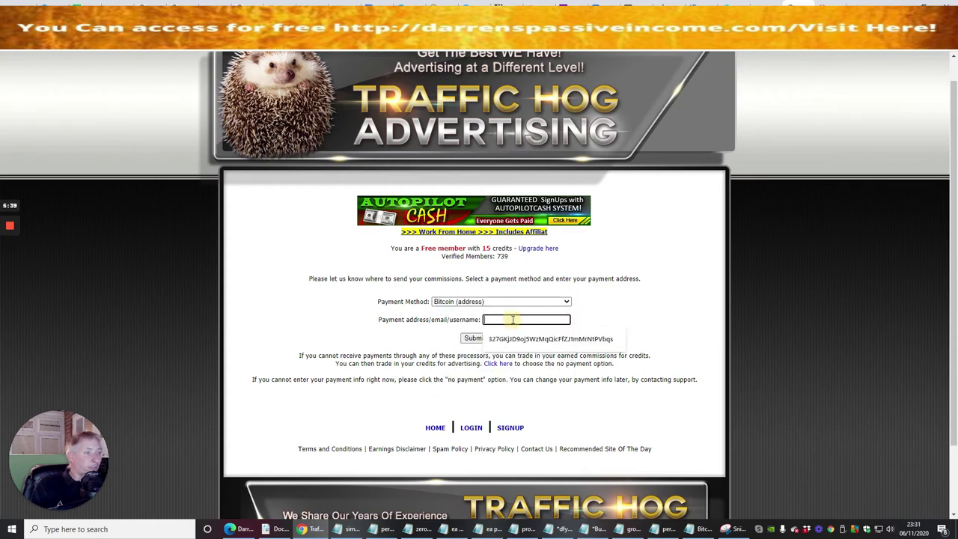
pyautogui.click(534, 341)
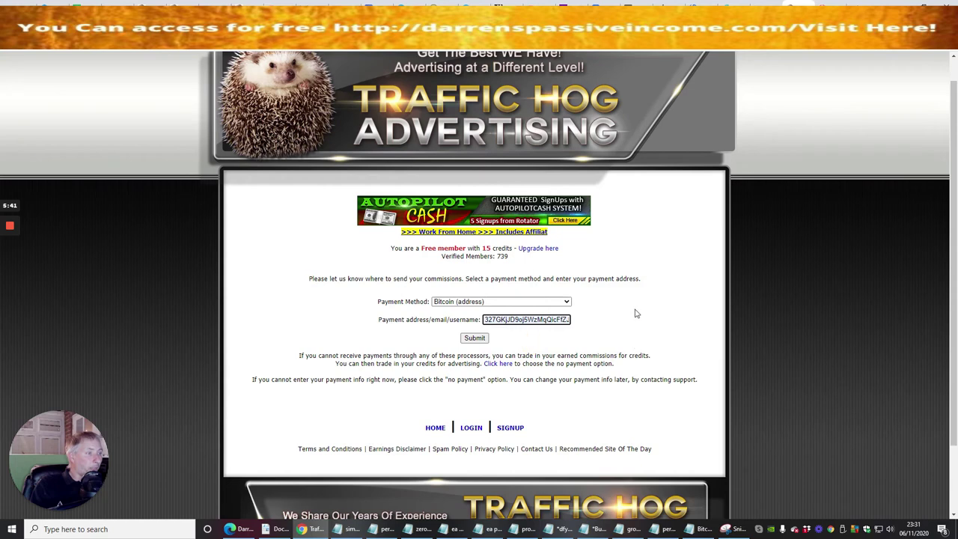
pyautogui.click(473, 338)
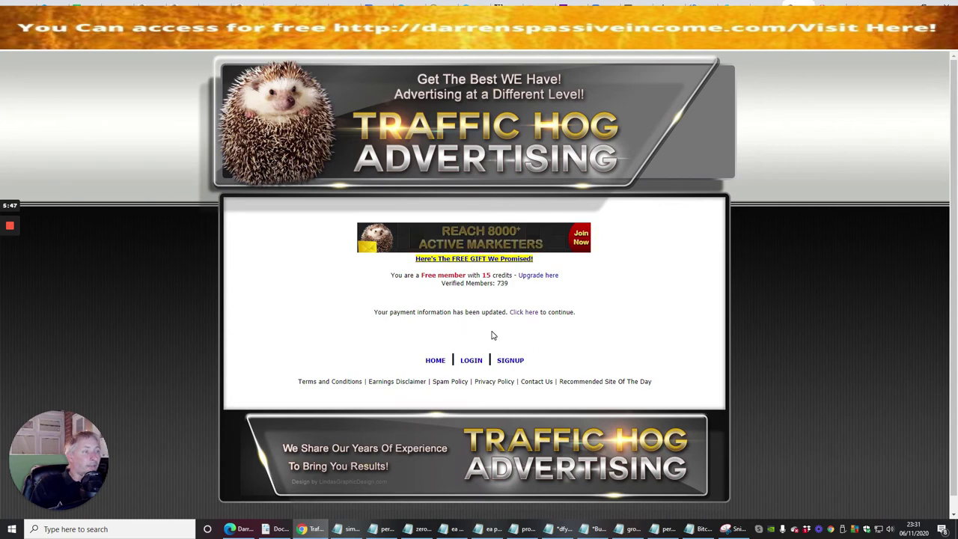
# Step: Open the Affiliate Toolbox page and copy the personal affiliate referral link
pyautogui.click(524, 311)
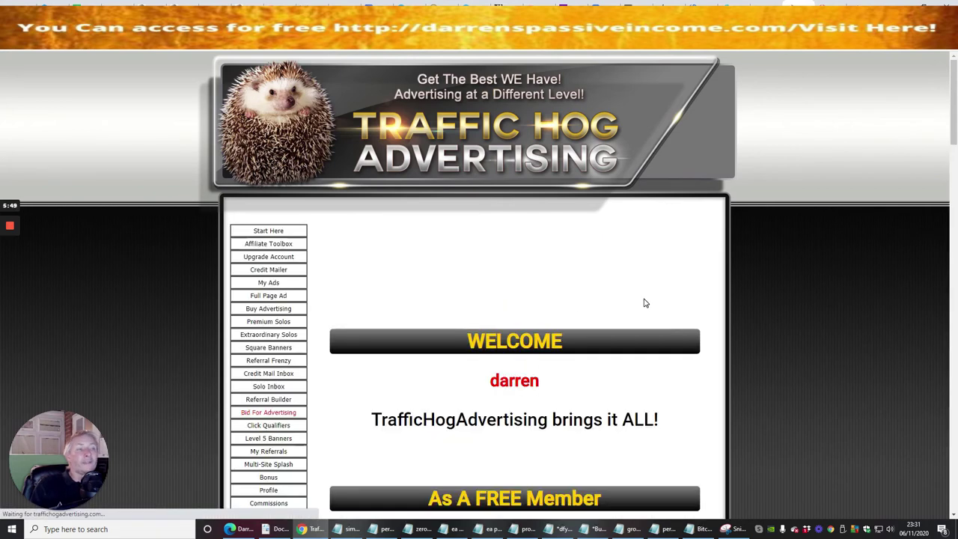
pyautogui.click(277, 247)
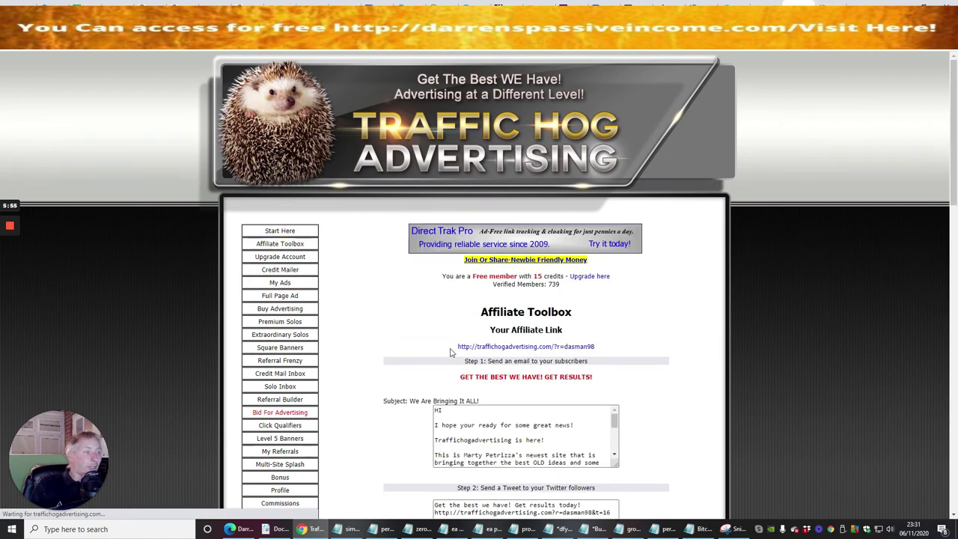
pyautogui.tripleClick(569, 346)
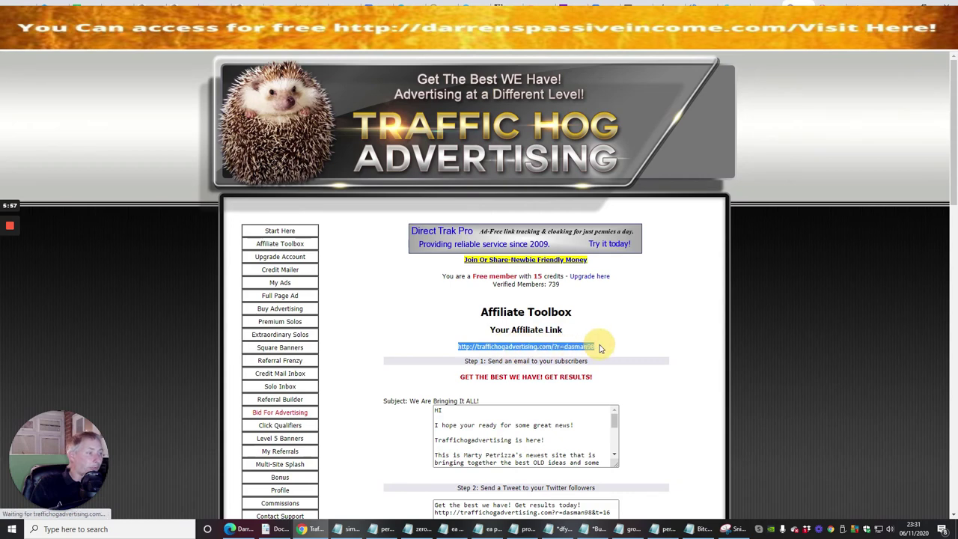
pyautogui.rightClick(572, 350)
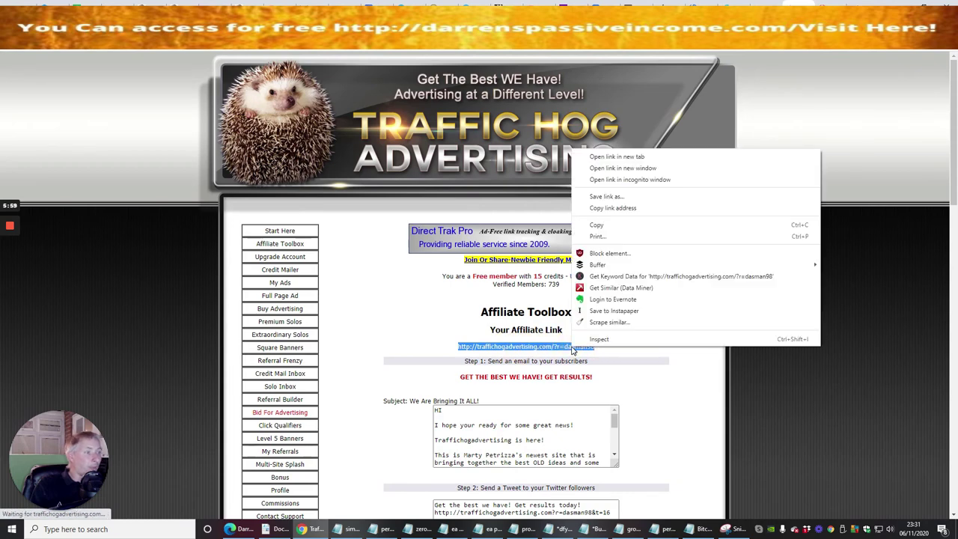
pyautogui.click(604, 226)
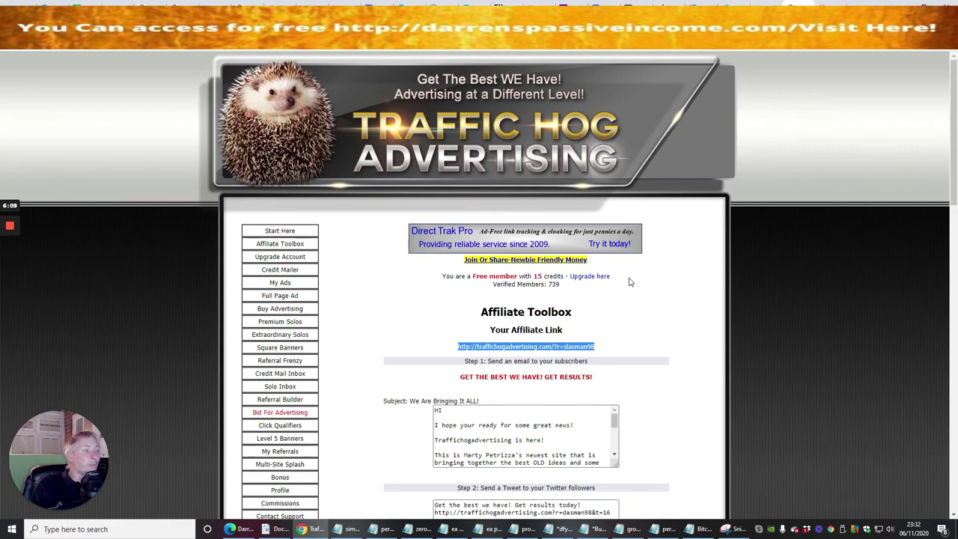
# Step: Scroll through the Affiliate Toolbox page to review the referral link and promo email text
pyautogui.scroll(-5, 630, 281)
pyautogui.scroll(-4, 647, 272)
pyautogui.scroll(2, 647, 271)
pyautogui.scroll(-10, 647, 272)
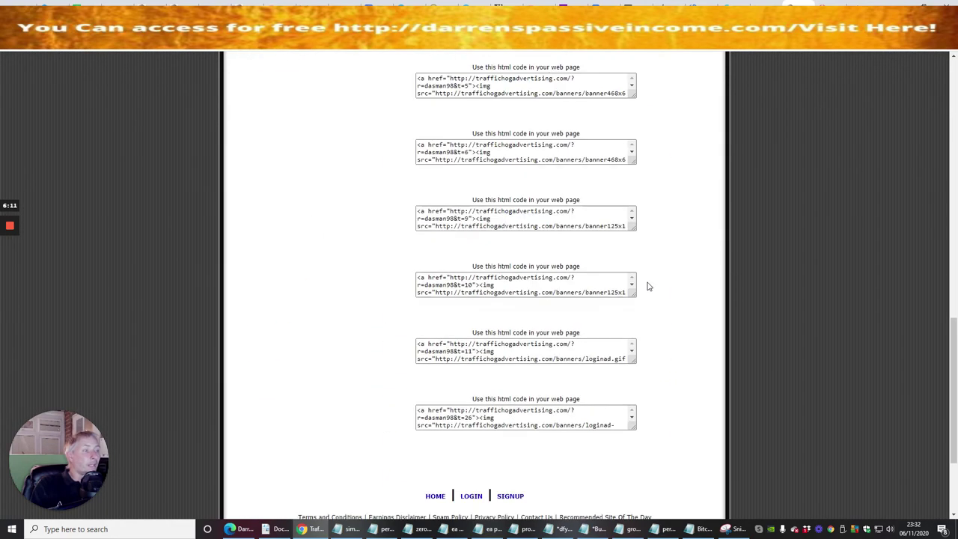
pyautogui.scroll(-2, 648, 286)
pyautogui.scroll(1, 635, 297)
pyautogui.scroll(5, 633, 261)
pyautogui.scroll(4, 613, 277)
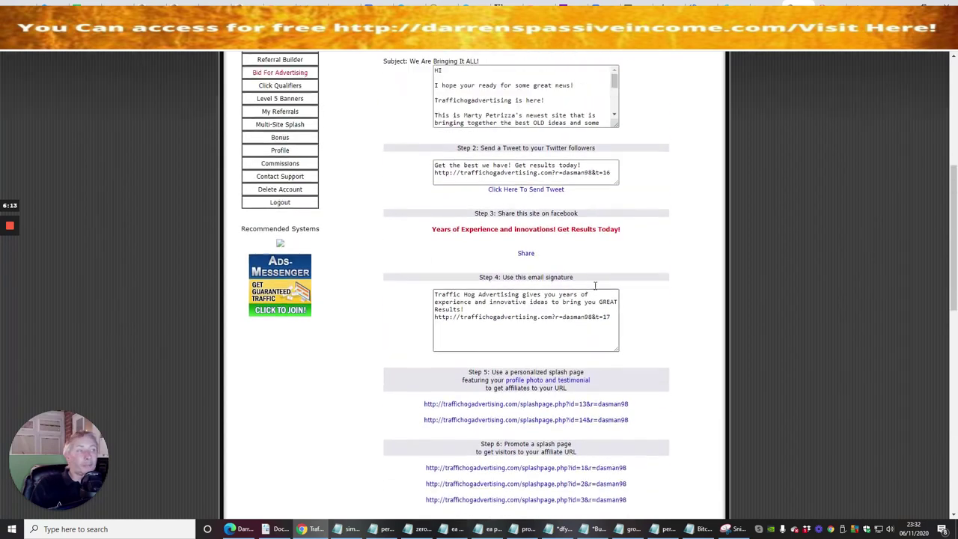
pyautogui.scroll(3, 595, 286)
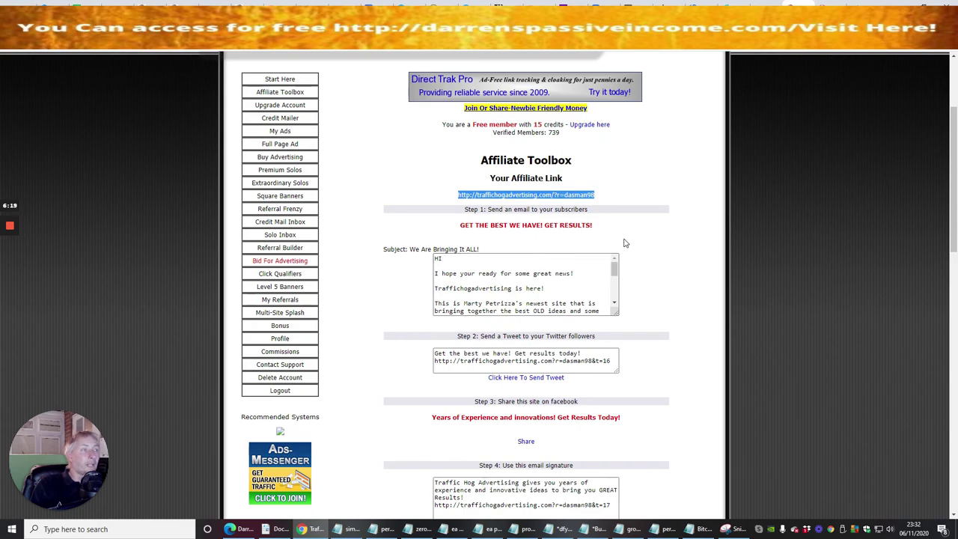
pyautogui.scroll(-5, 625, 243)
pyautogui.scroll(5, 614, 247)
pyautogui.scroll(3, 610, 288)
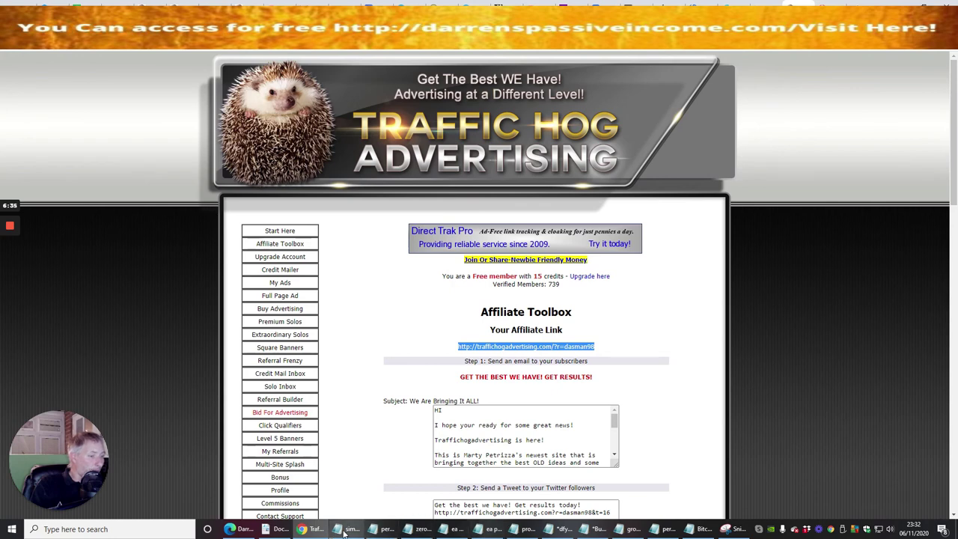
# Step: Add a 'traffic hog advertising' entry with the pasted affiliate link to the Notepad notes and save
pyautogui.click(596, 529)
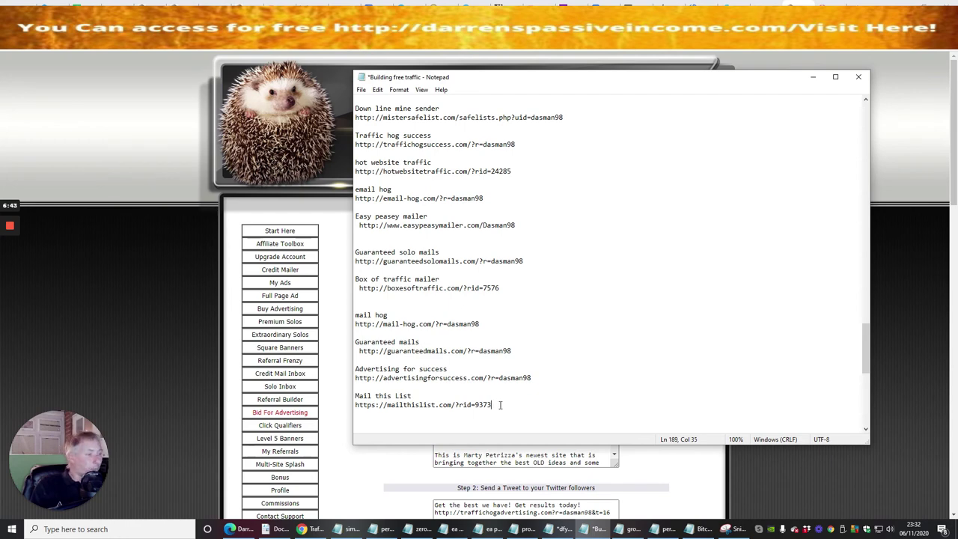
pyautogui.press('Return')
pyautogui.press('Return')
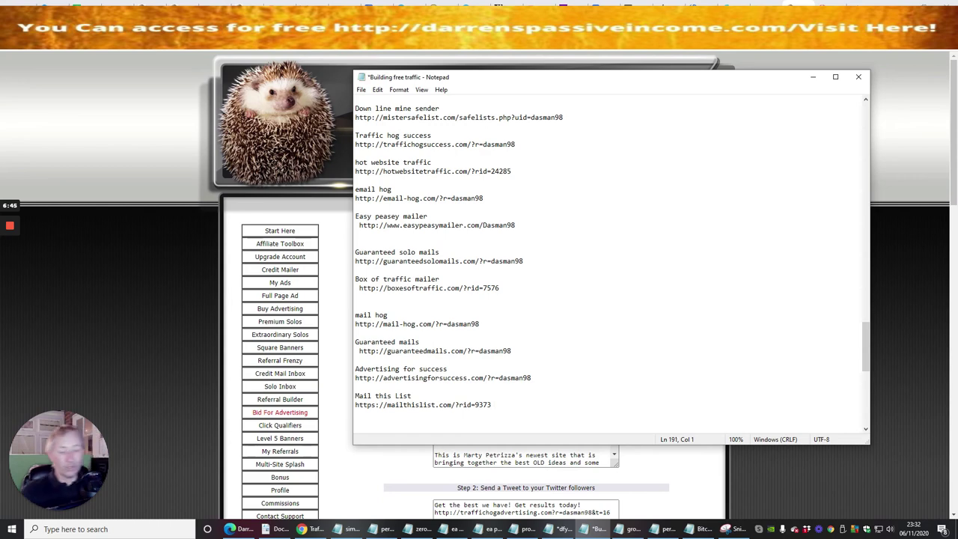
pyautogui.write('traffic ')
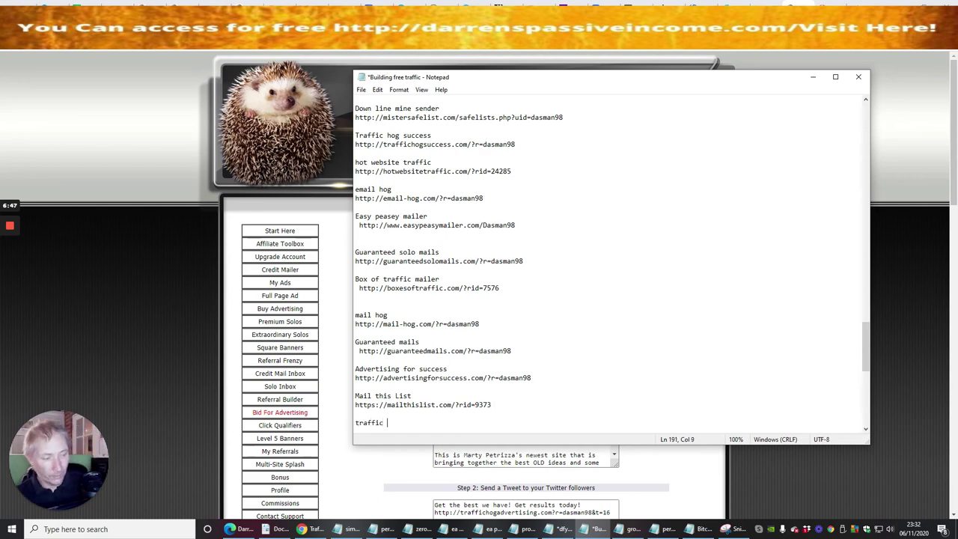
pyautogui.write('hog adv')
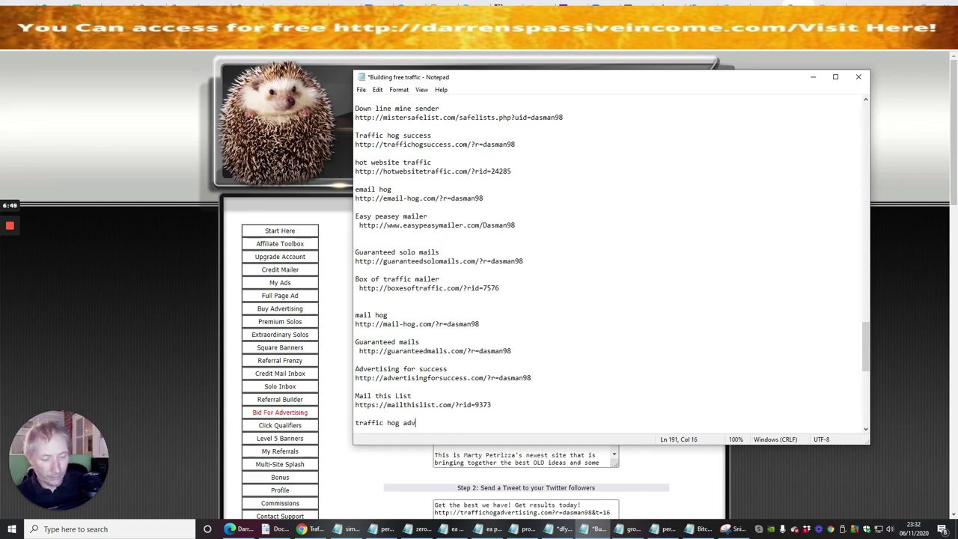
pyautogui.write('ertising')
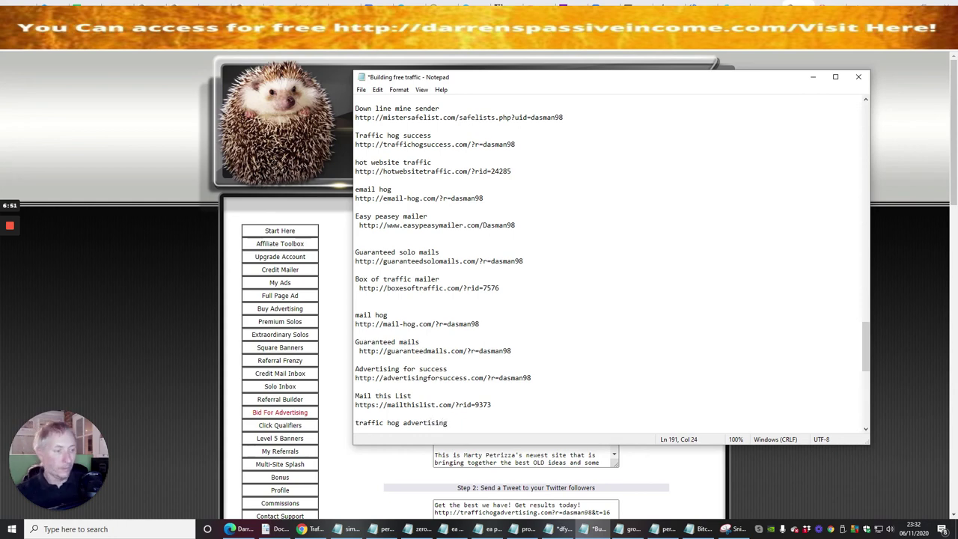
pyautogui.press('Return')
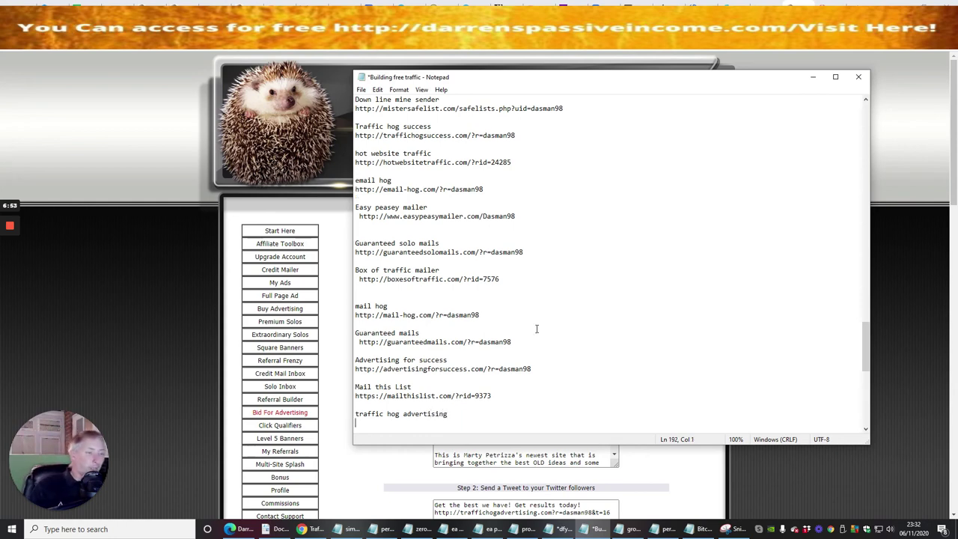
pyautogui.rightClick(367, 426)
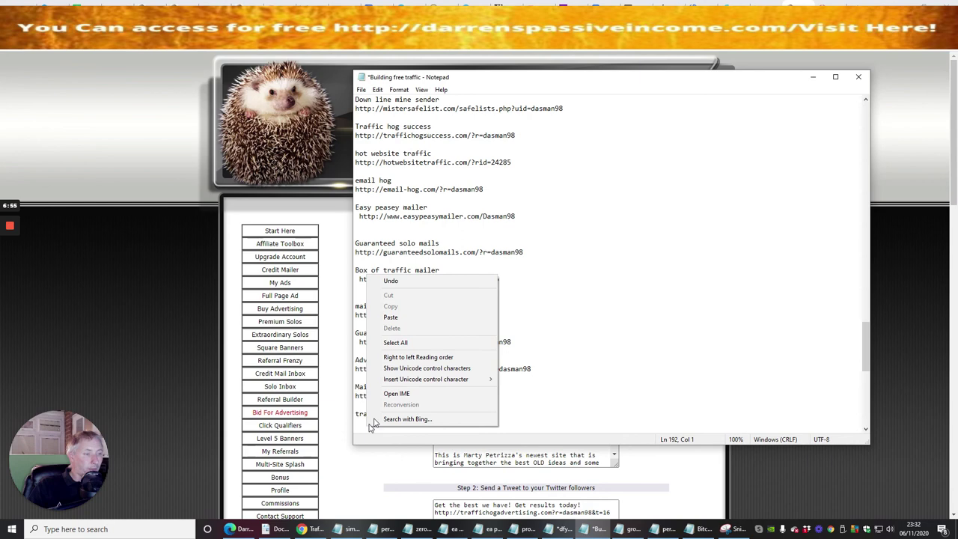
pyautogui.click(404, 329)
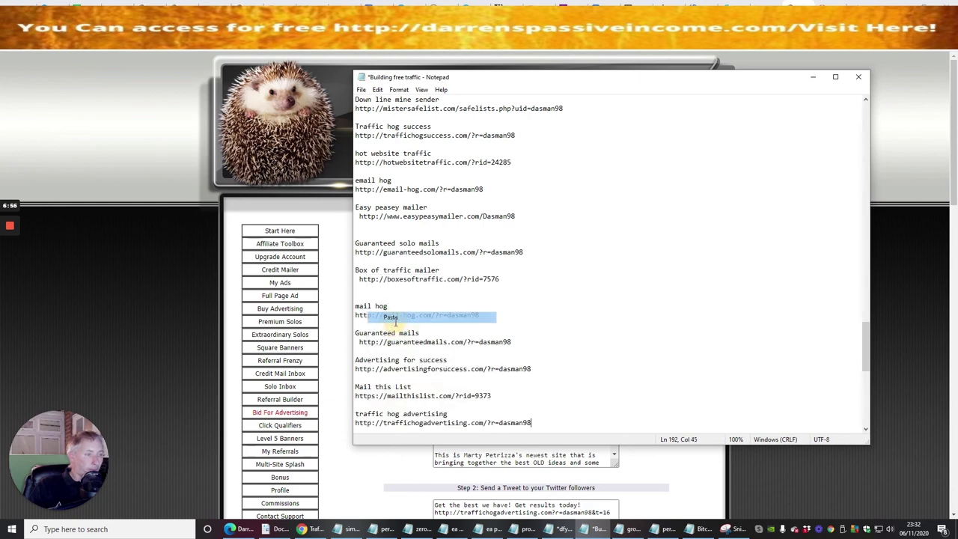
pyautogui.click(360, 89)
pyautogui.click(367, 135)
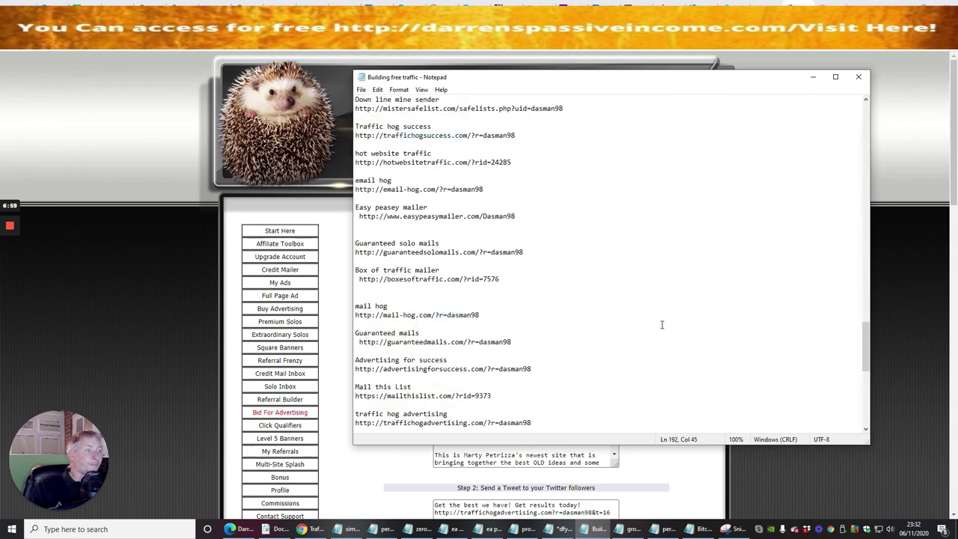
# Step: Minimize Notepad to bring the Affiliate Toolbox page in Chrome back to the front
pyautogui.click(813, 76)
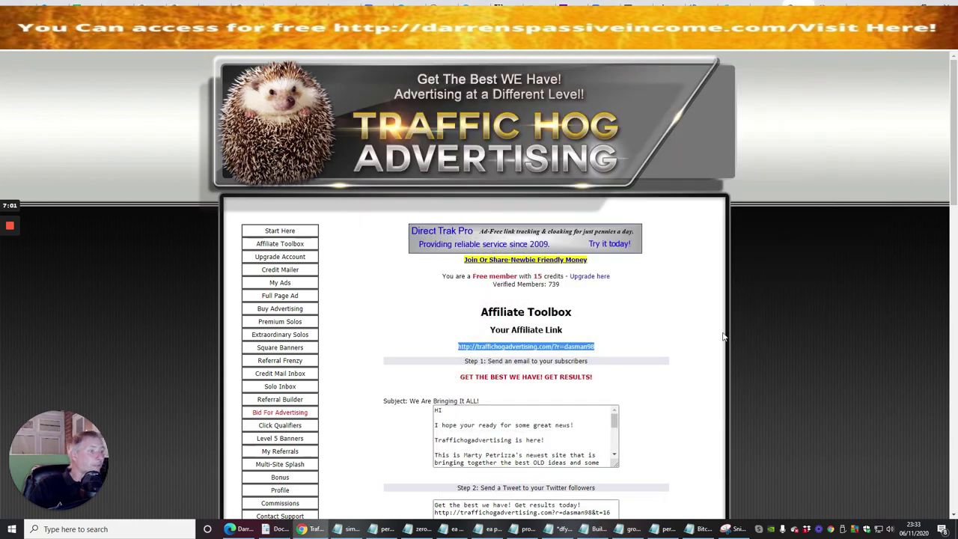